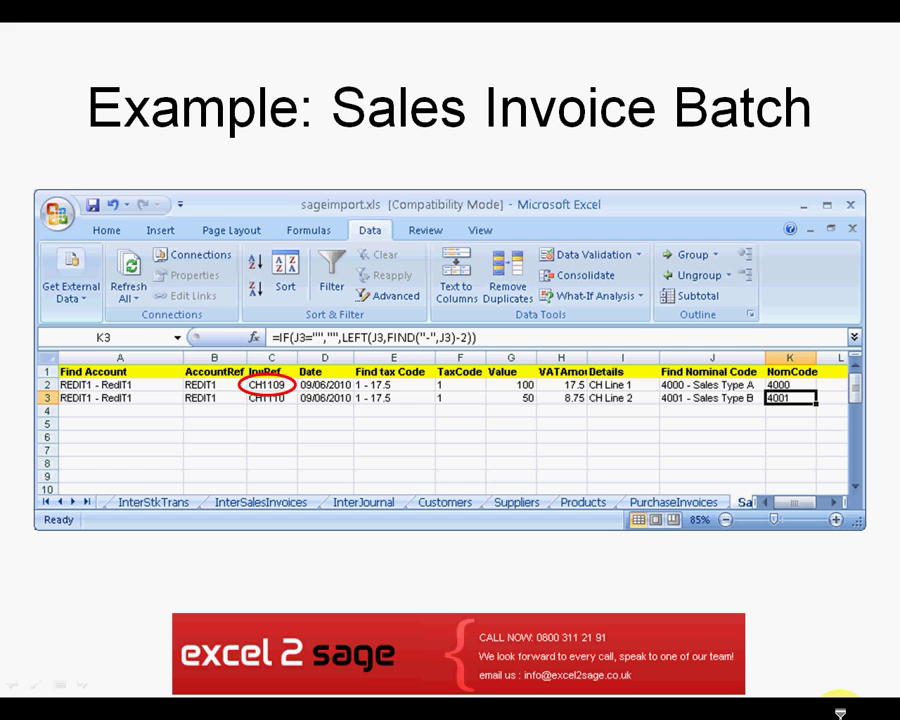
- Advance through the connector slide to the 'Sage 50 : Sales Invoices imported!' slide, then leave the slideshow
{"action": "key", "text": "Right"}
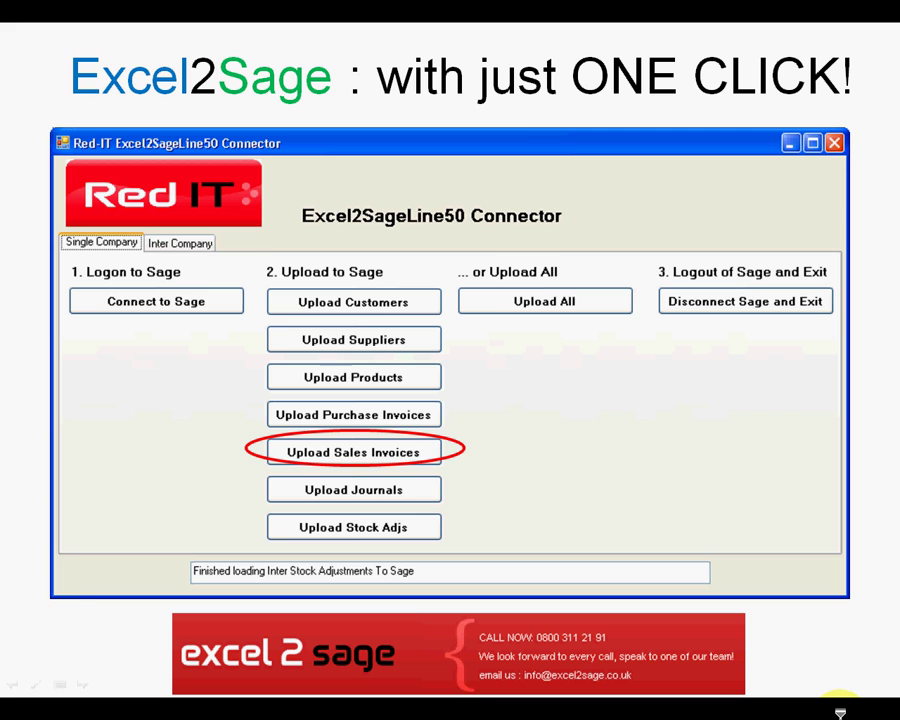
{"action": "key", "text": "Right"}
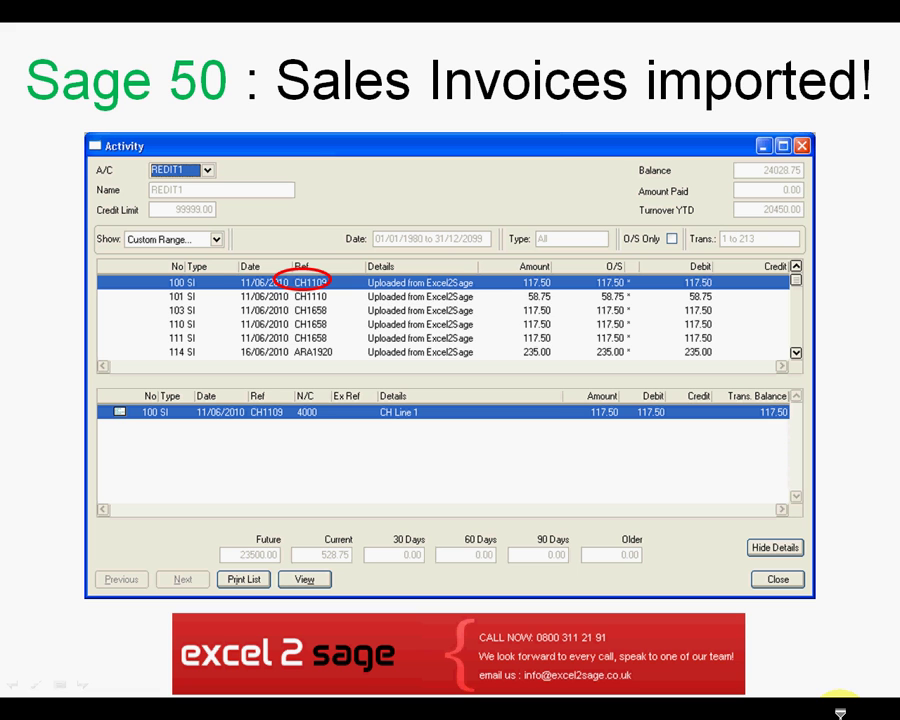
{"action": "key", "text": "alt+Tab"}
{"action": "key", "text": "alt+Tab"}
{"action": "key", "text": "alt+Tab"}
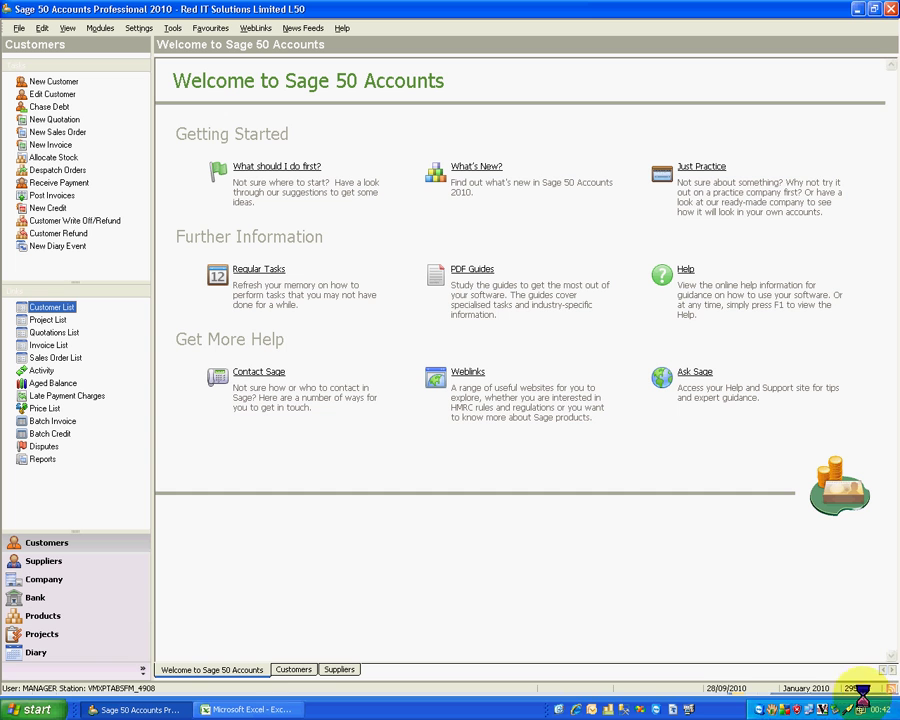
- Bring the Excel2SageImport.xls workbook to the front
{"action": "left_click", "coordinate": [257, 709]}
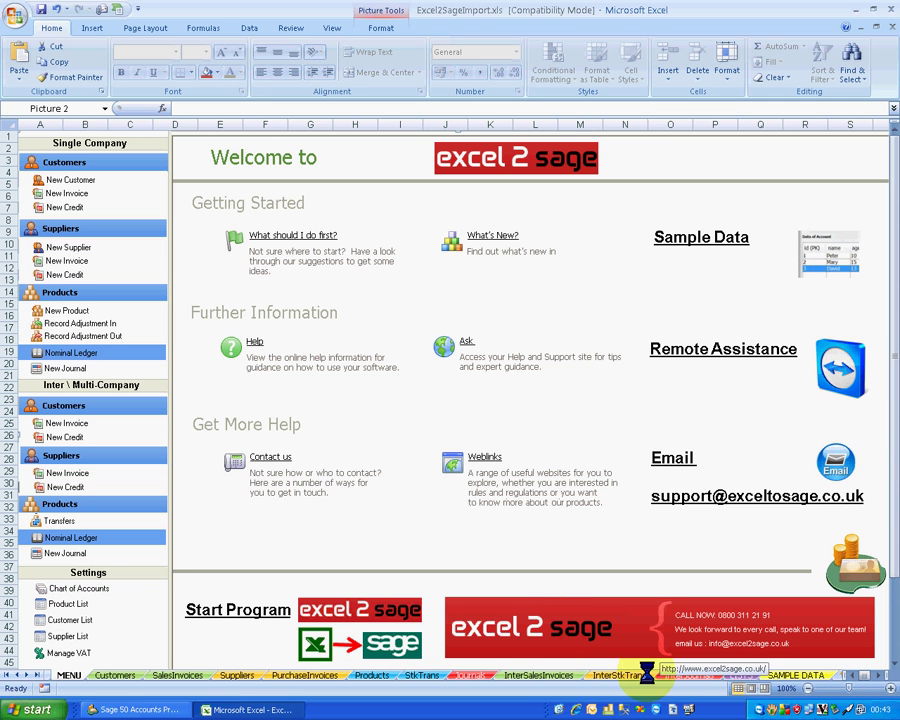
- Go to the Journals sheet and check the nominal code in A2, leaving it unchanged
{"action": "left_click", "coordinate": [460, 675]}
{"action": "left_click", "coordinate": [452, 421]}
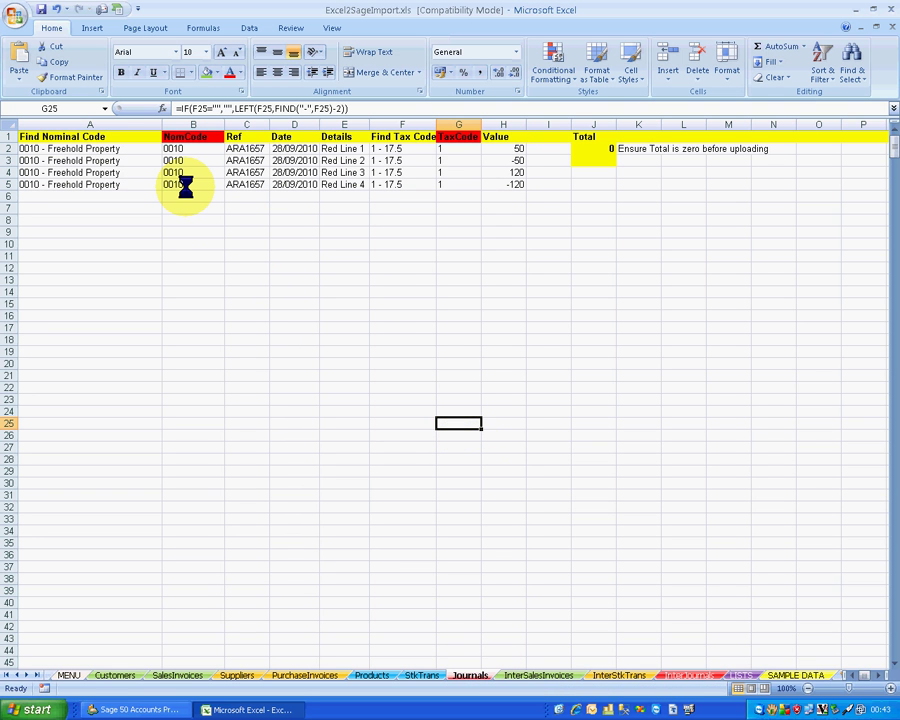
{"action": "left_click", "coordinate": [141, 151]}
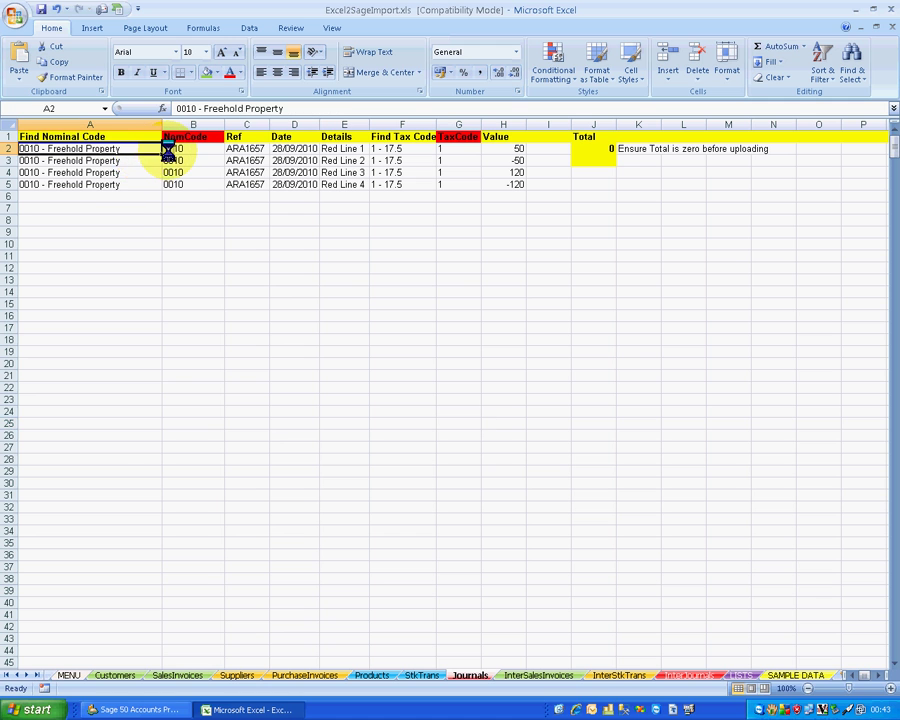
{"action": "left_click", "coordinate": [168, 149]}
{"action": "left_click", "coordinate": [168, 149]}
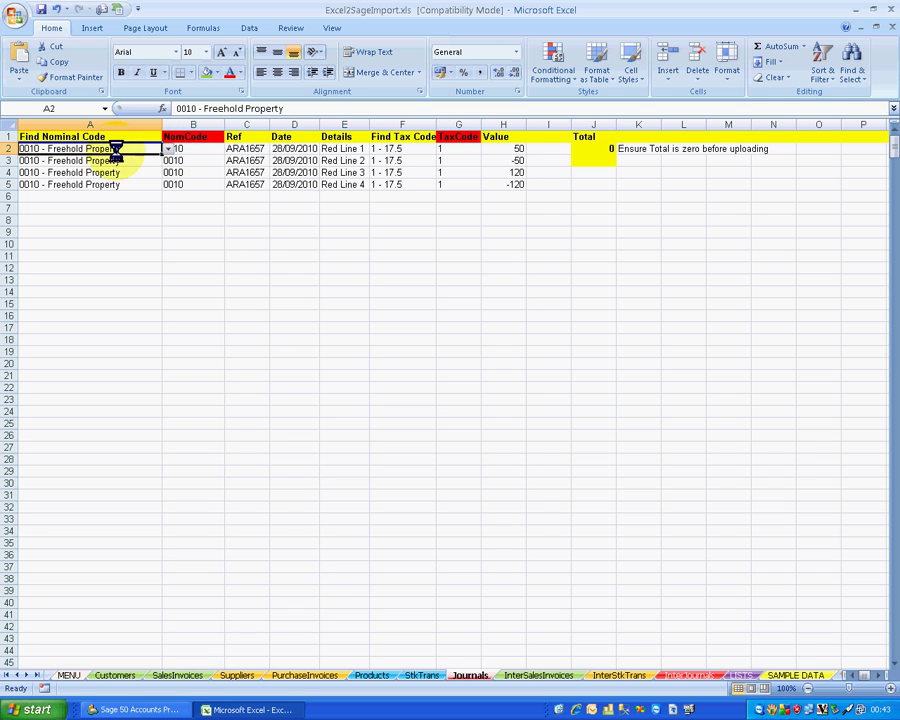
- Change the reference in C2 to ARA0043 and copy it down to C3:C5
{"action": "left_click", "coordinate": [248, 150]}
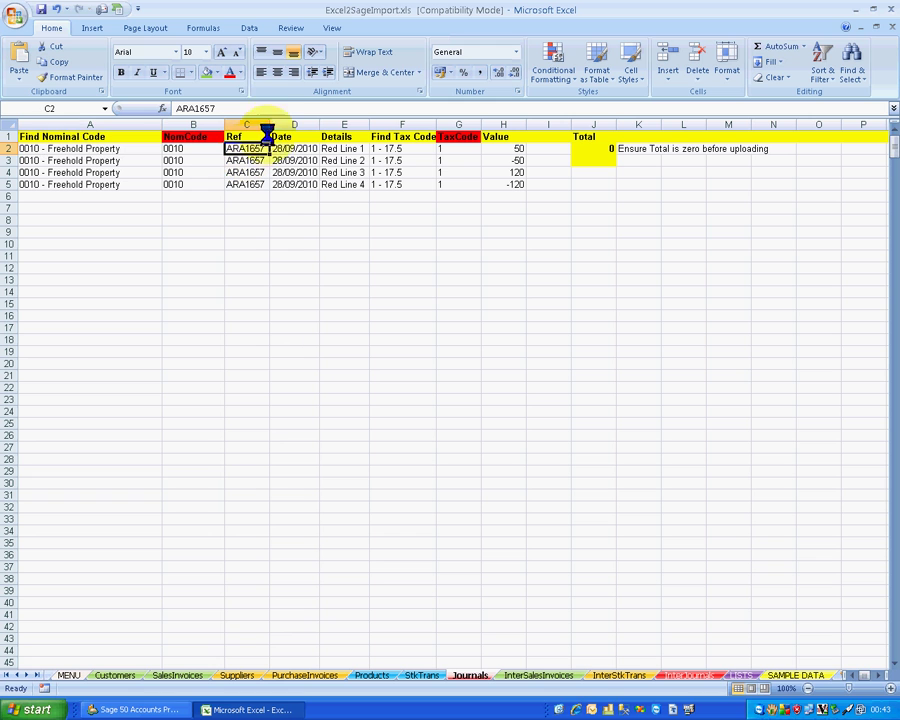
{"action": "left_click", "coordinate": [231, 107]}
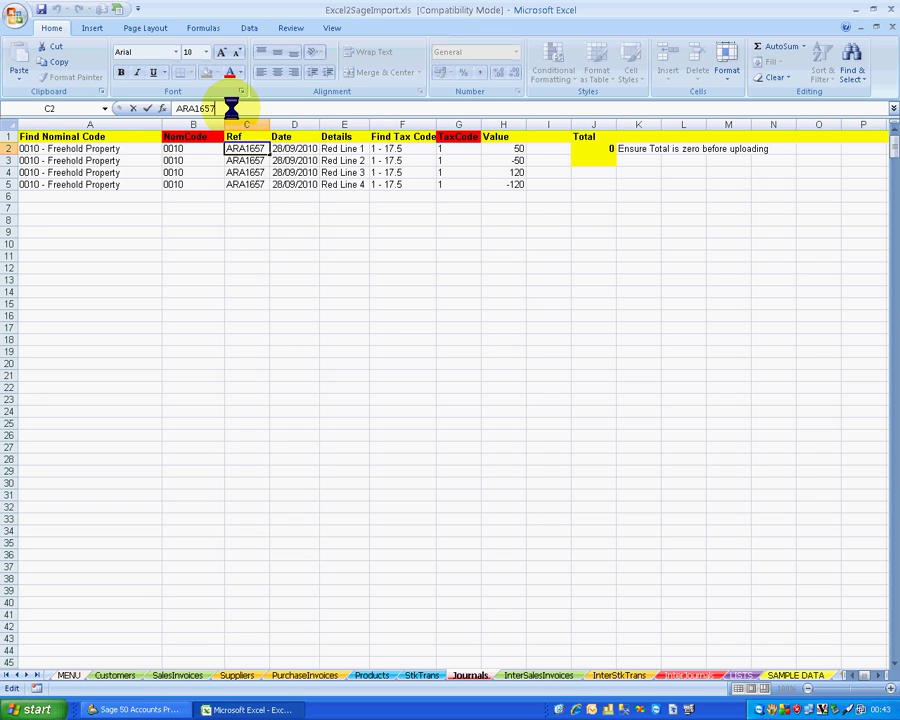
{"action": "key", "text": "BackSpace"}
{"action": "key", "text": "BackSpace"}
{"action": "key", "text": "BackSpace"}
{"action": "type", "text": "0043"}
{"action": "key", "text": "Return"}
{"action": "key", "text": "Up"}
{"action": "key", "text": "ctrl+c"}
{"action": "key", "text": "Down"}
{"action": "key", "text": "shift+Down"}
{"action": "key", "text": "shift+Down"}
{"action": "key", "text": "ctrl+v"}
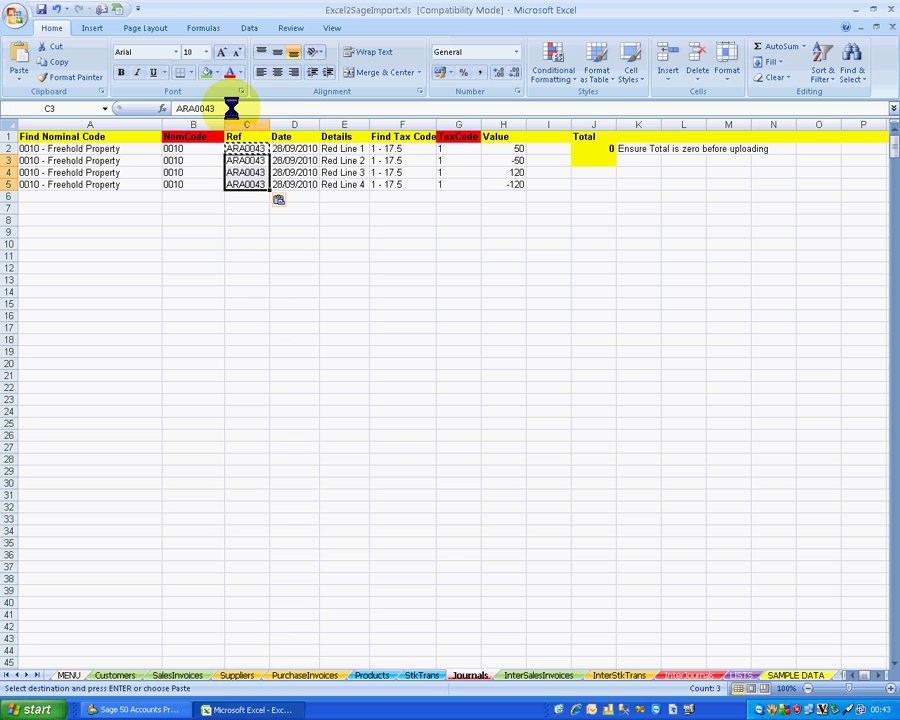
- Set the date in D2 to 29/09/2010 and copy it down to D3:D5
{"action": "left_click", "coordinate": [305, 149]}
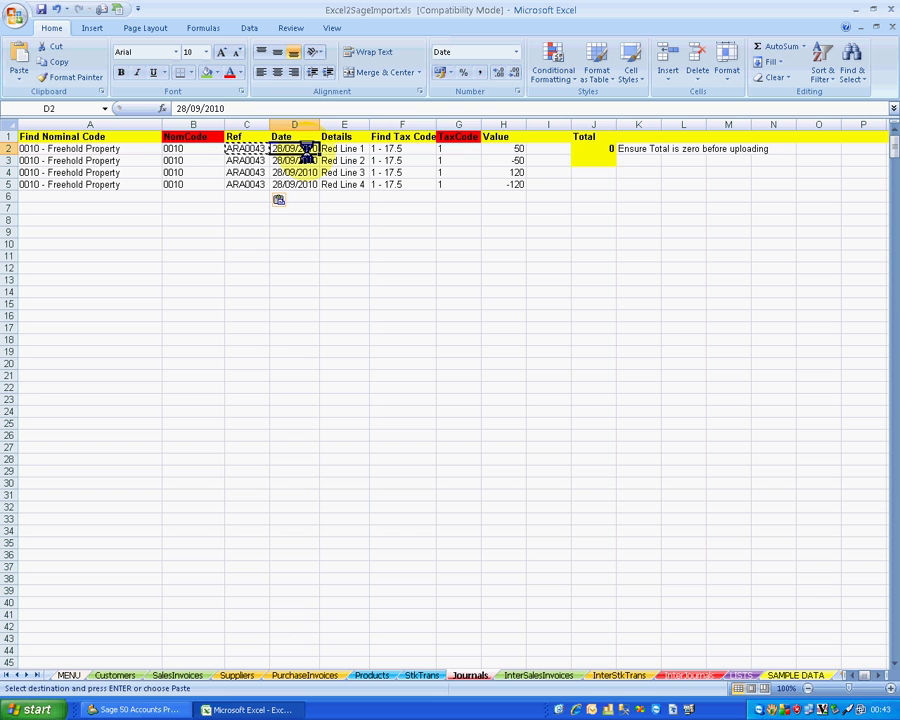
{"action": "type", "text": "29"}
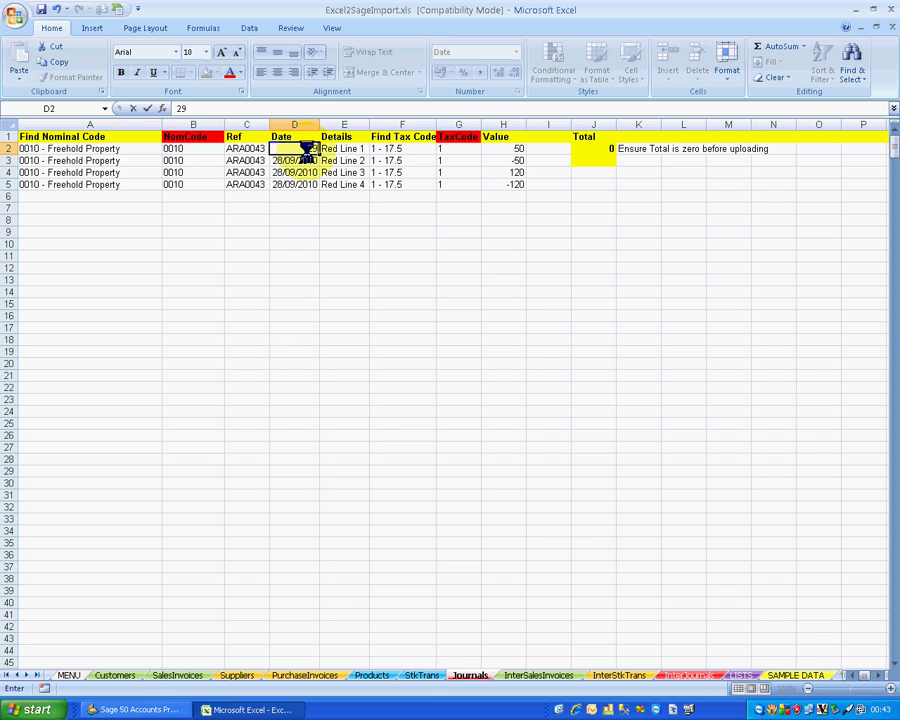
{"action": "type", "text": "/09/2010"}
{"action": "key", "text": "ctrl+Return"}
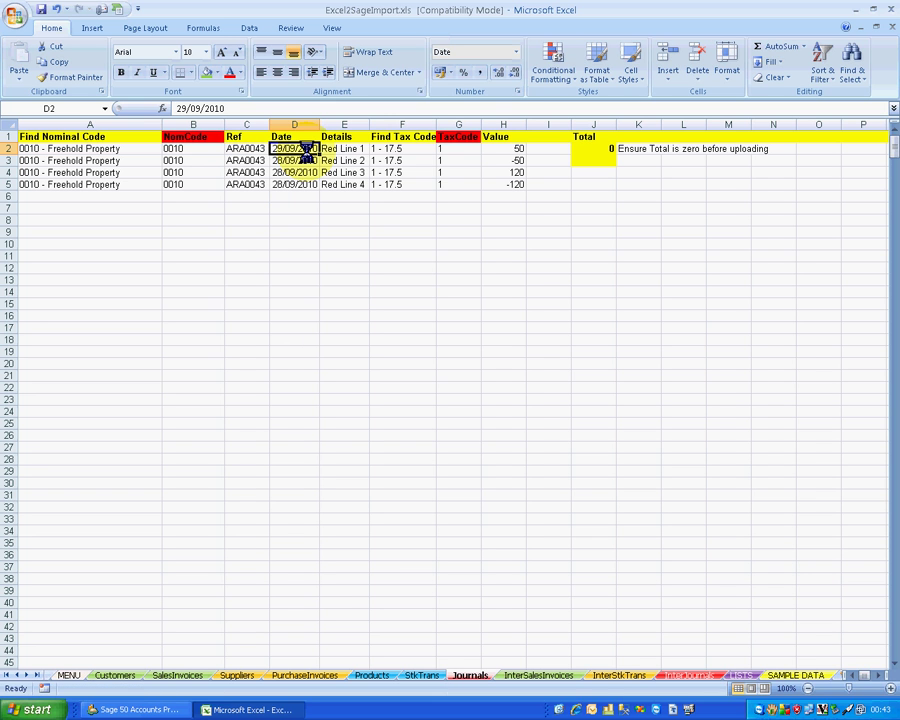
{"action": "key", "text": "ctrl+c"}
{"action": "key", "text": "Down"}
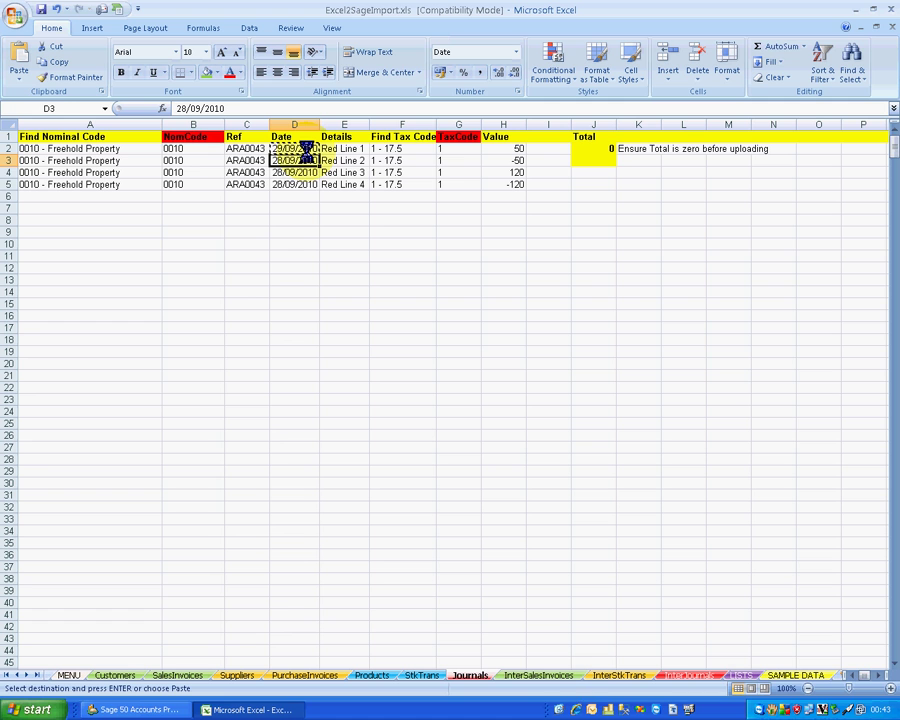
{"action": "key", "text": "shift+Down"}
{"action": "key", "text": "shift+Down"}
{"action": "key", "text": "ctrl+v"}
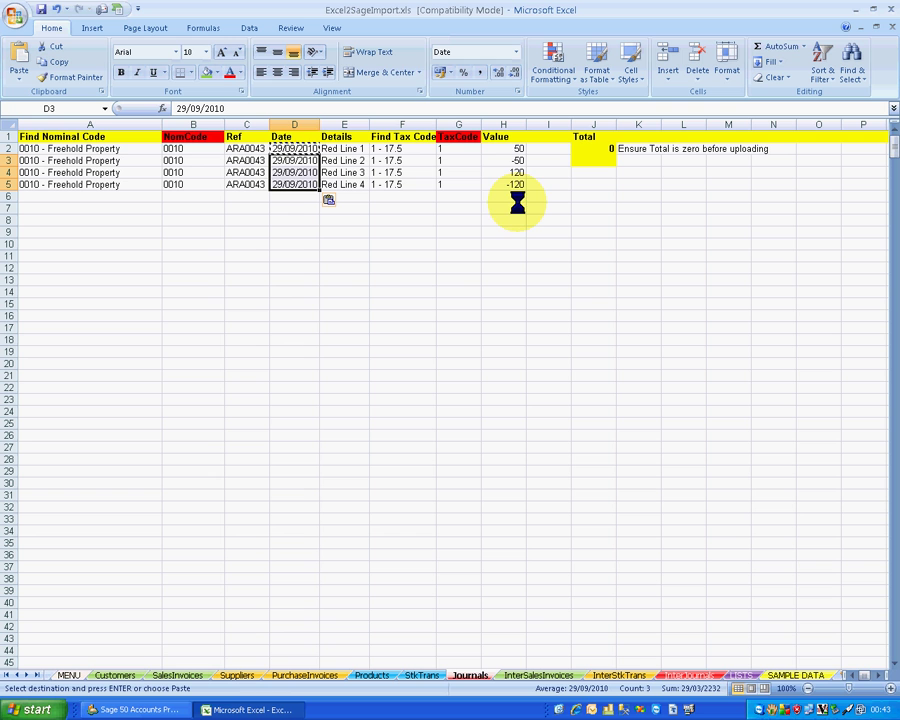
- Confirm the H2:H5 values total zero in J2, then return to Sage 50
{"action": "left_click_drag", "start_coordinate": [516, 148], "coordinate": [511, 188]}
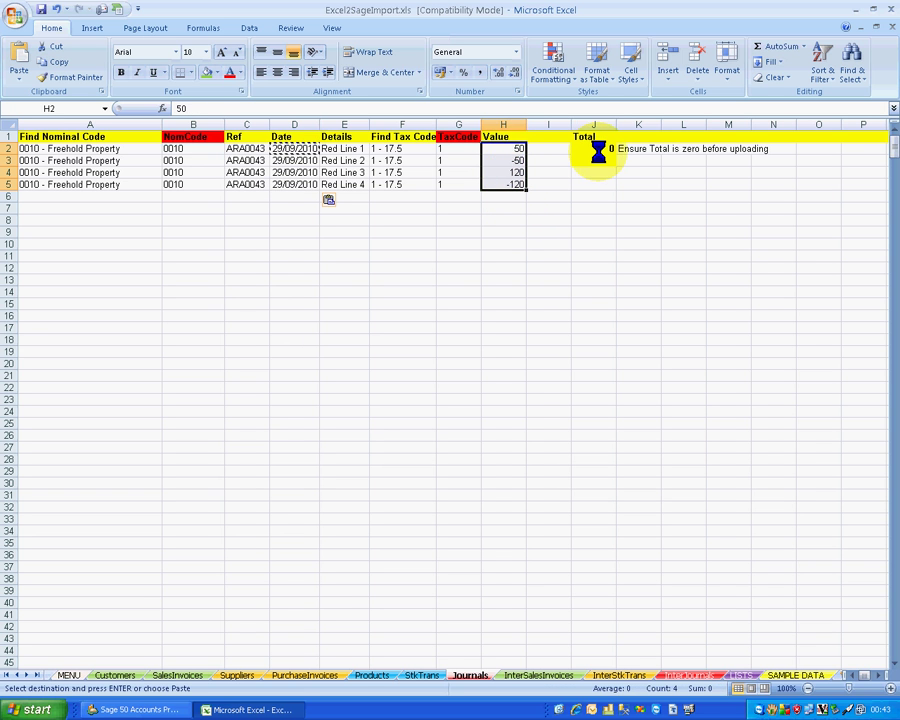
{"action": "left_click", "coordinate": [594, 148]}
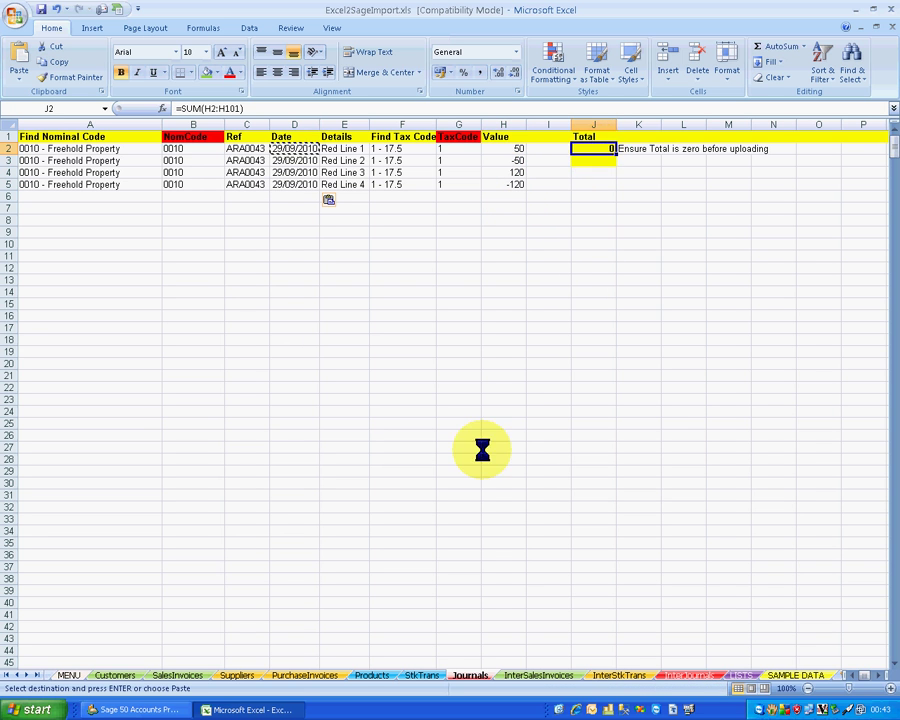
{"action": "left_click", "coordinate": [160, 706]}
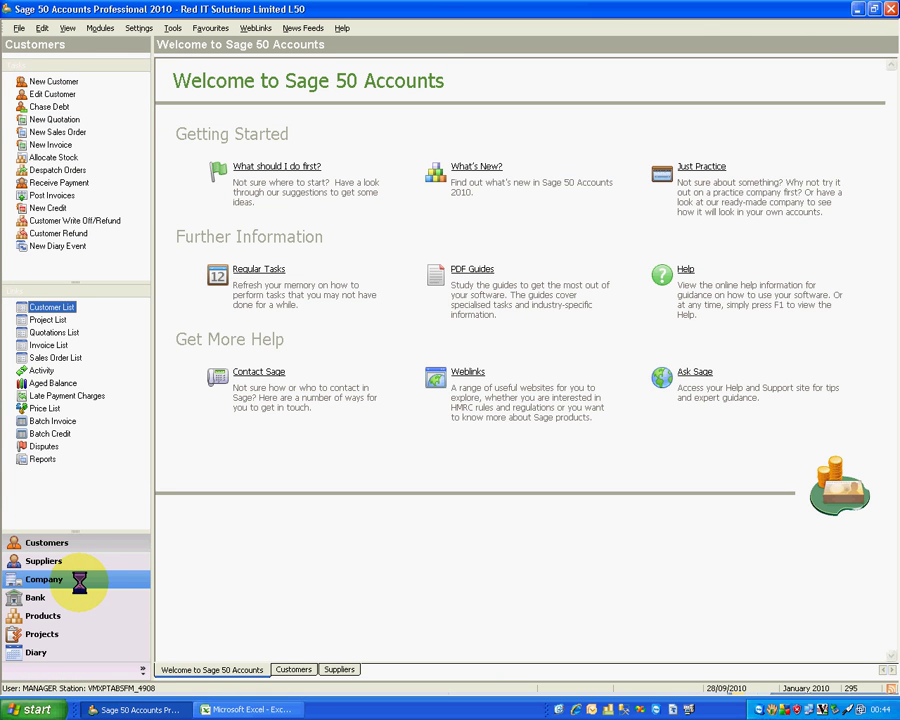
- Review nominal account 0010 Freehold Property's activity up to transaction 309, then return to Excel
{"action": "left_click", "coordinate": [44, 579]}
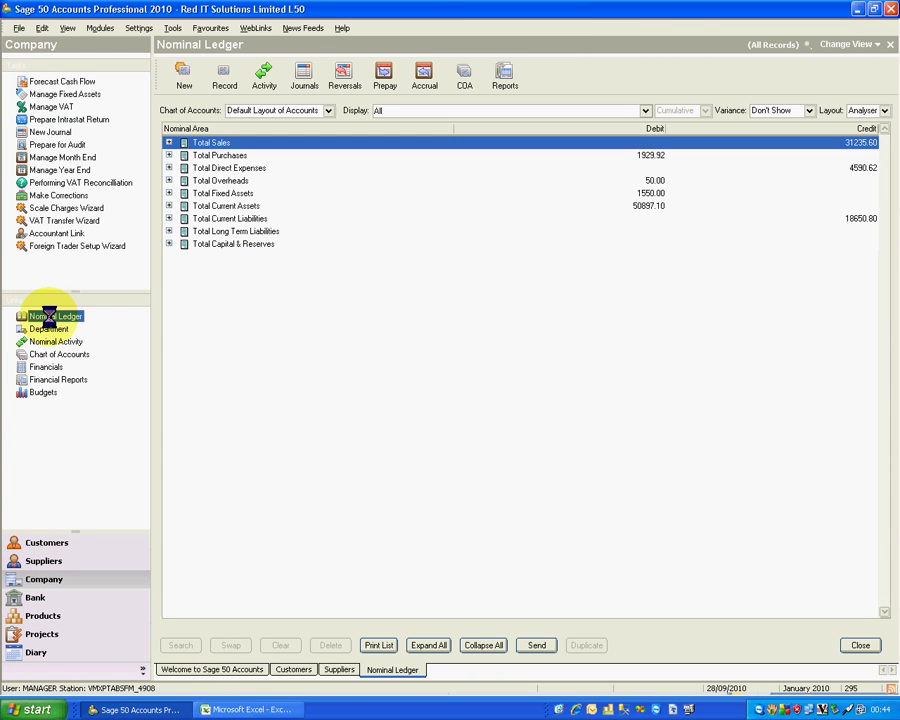
{"action": "left_click", "coordinate": [263, 76]}
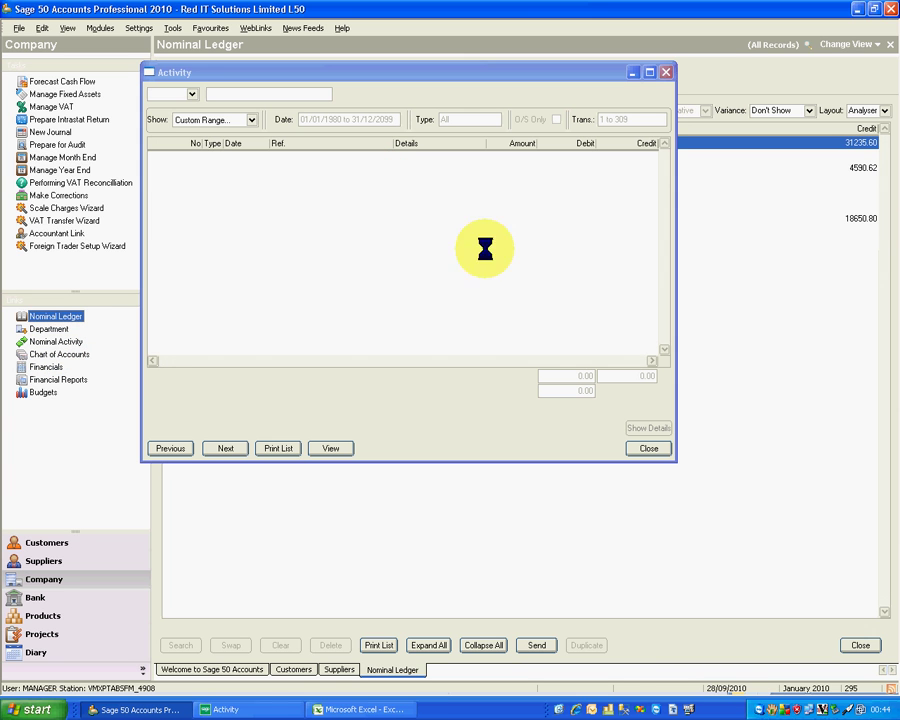
{"action": "left_click", "coordinate": [192, 94]}
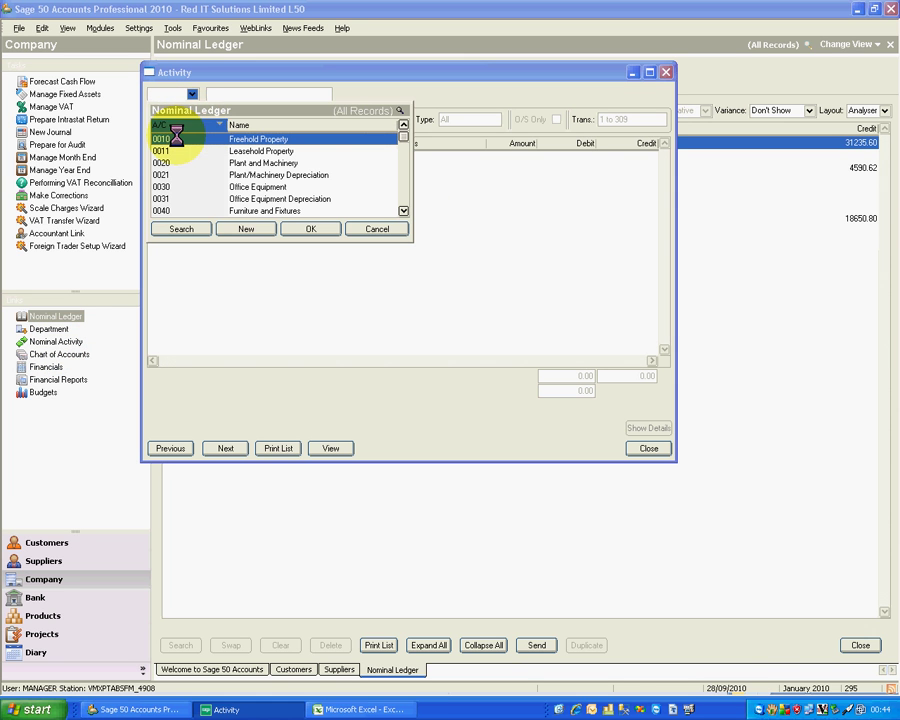
{"action": "left_click", "coordinate": [322, 228]}
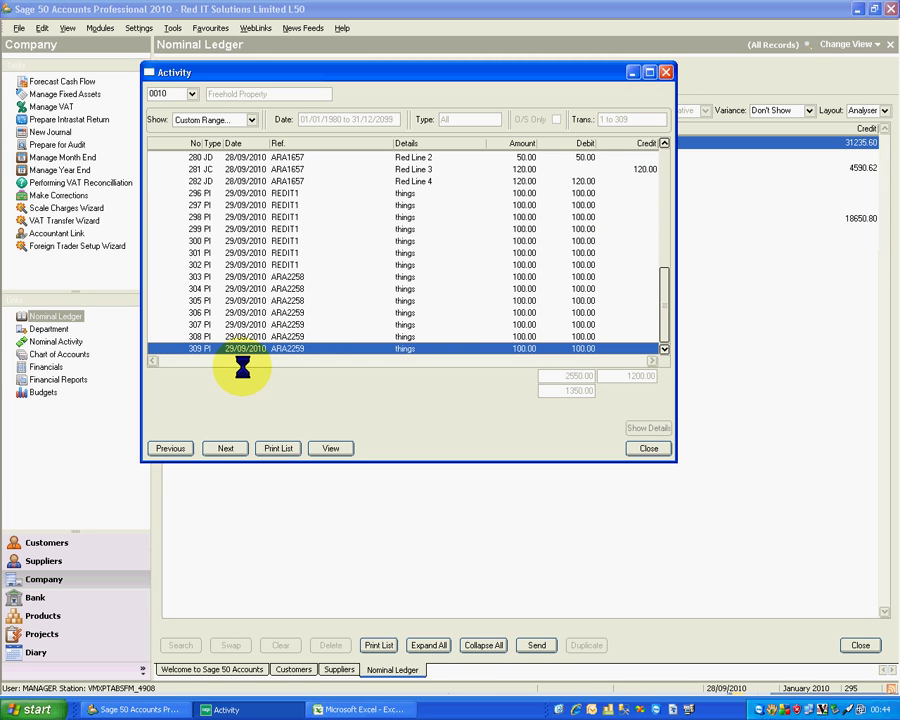
{"action": "left_click", "coordinate": [652, 448]}
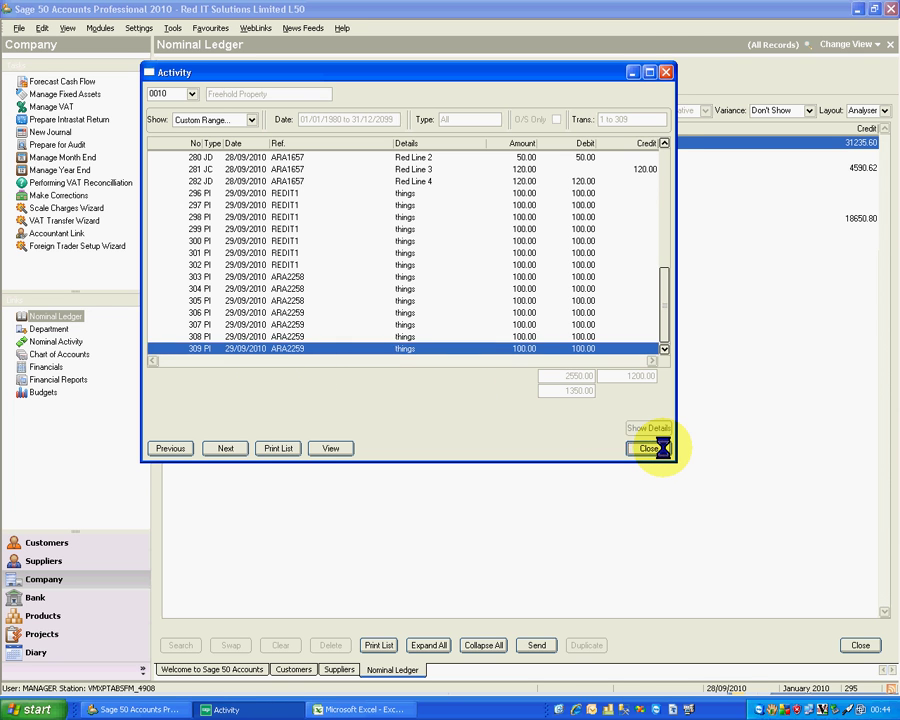
{"action": "left_click", "coordinate": [244, 710]}
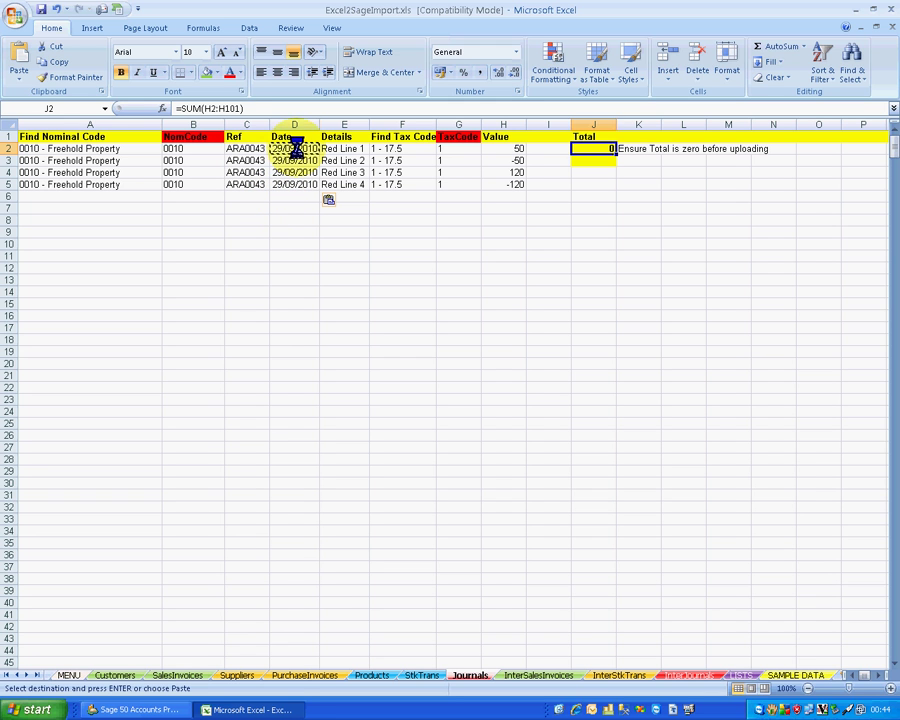
- Change the journal date to 30/09/2010 in D2:D5 and save the workbook
{"action": "left_click", "coordinate": [295, 146]}
{"action": "type", "text": "30/09/2010"}
{"action": "key", "text": "Return"}
{"action": "left_click", "coordinate": [296, 146]}
{"action": "key", "text": "ctrl+c"}
{"action": "key", "text": "Down"}
{"action": "key", "text": "shift+Down"}
{"action": "key", "text": "shift+Down"}
{"action": "key", "text": "ctrl+v"}
{"action": "left_click", "coordinate": [465, 315]}
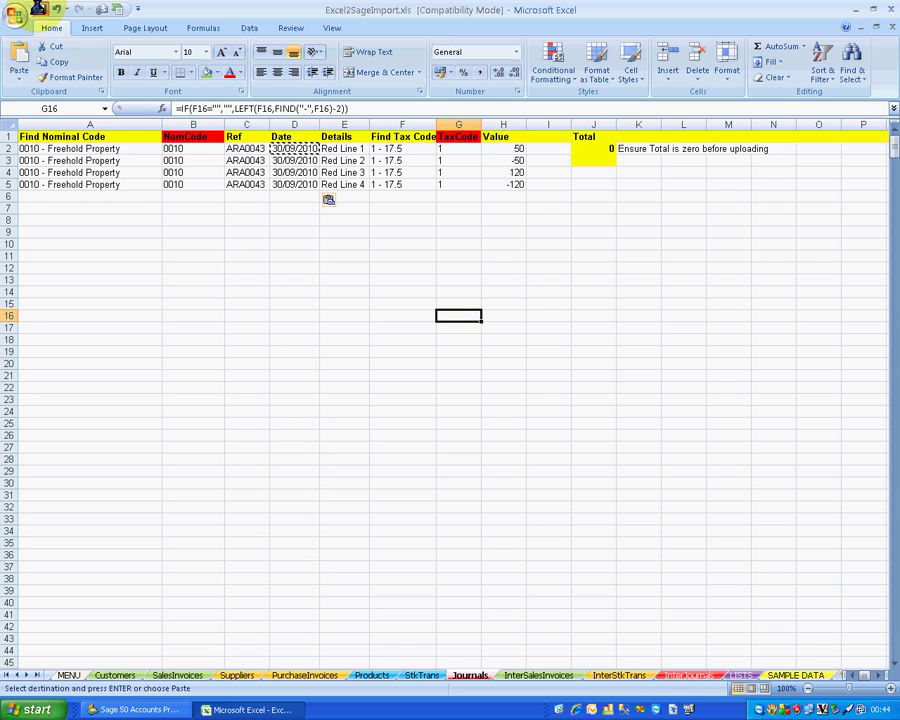
{"action": "left_click", "coordinate": [41, 9]}
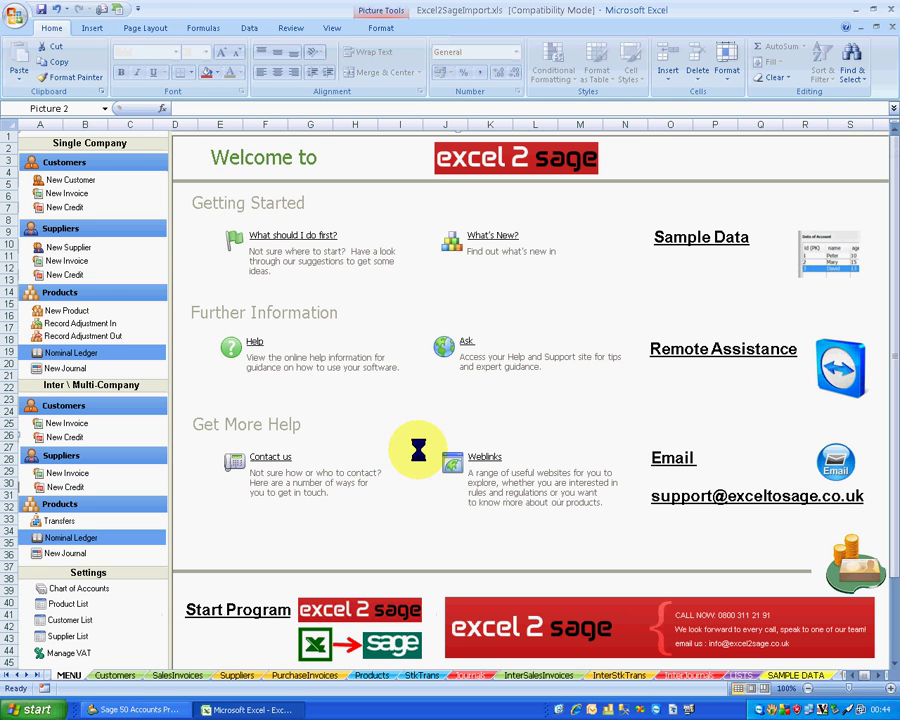
- Launch the Excel2Sage connector, connect it to Sage, and upload the journals from Single Company
{"action": "left_click", "coordinate": [371, 545]}
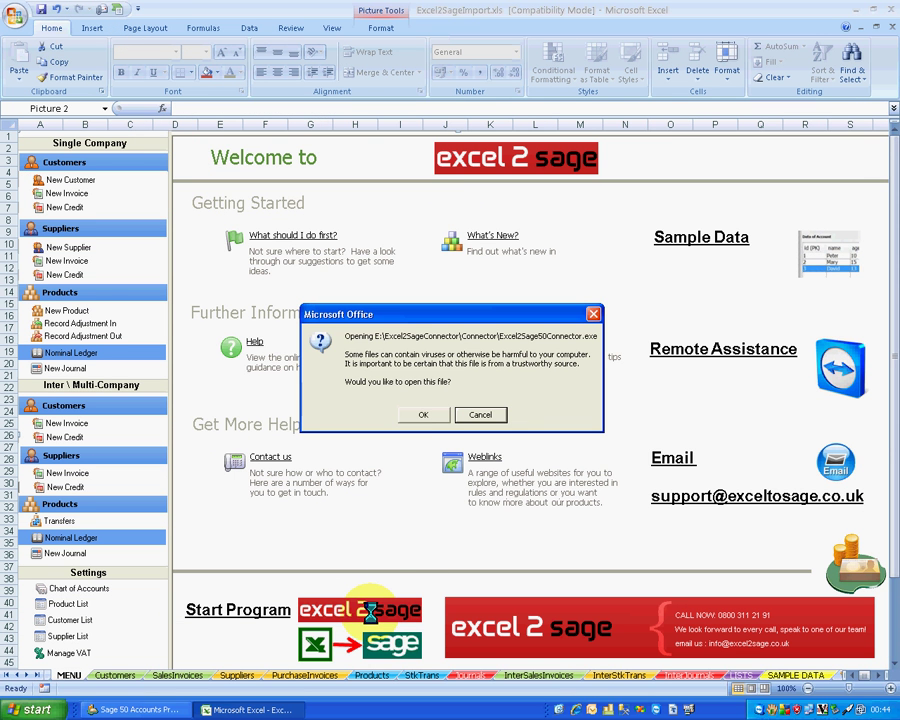
{"action": "left_click", "coordinate": [414, 416]}
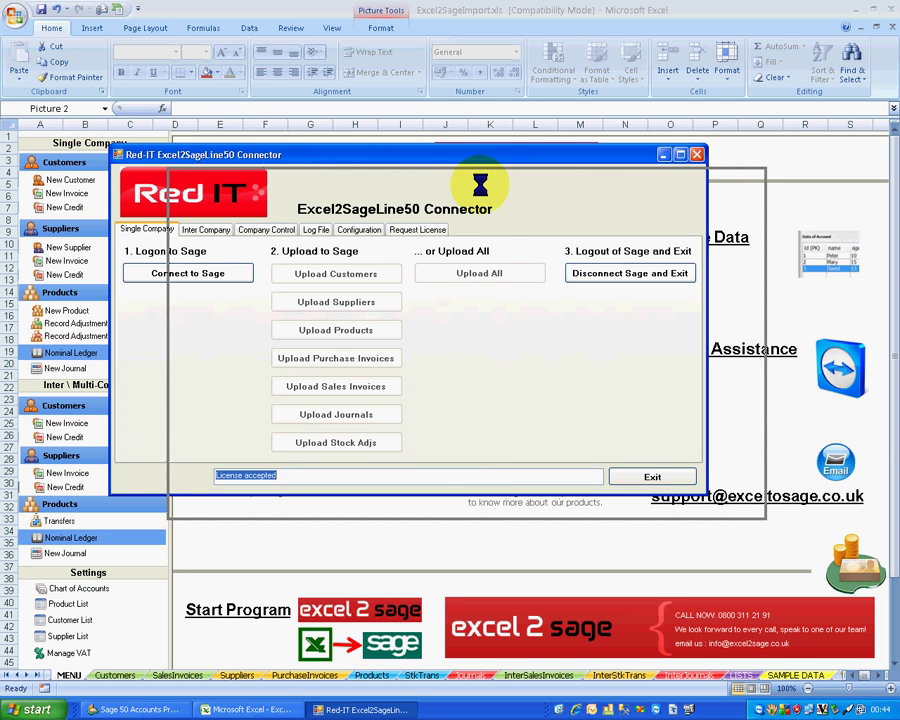
{"action": "left_click_drag", "start_coordinate": [482, 185], "coordinate": [482, 182]}
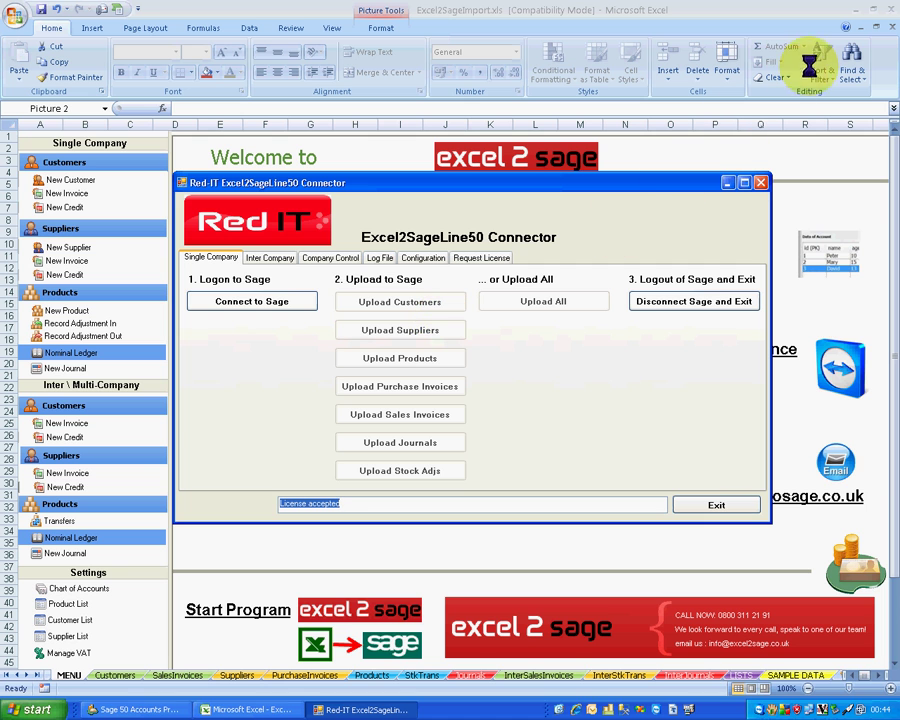
{"action": "left_click", "coordinate": [295, 302]}
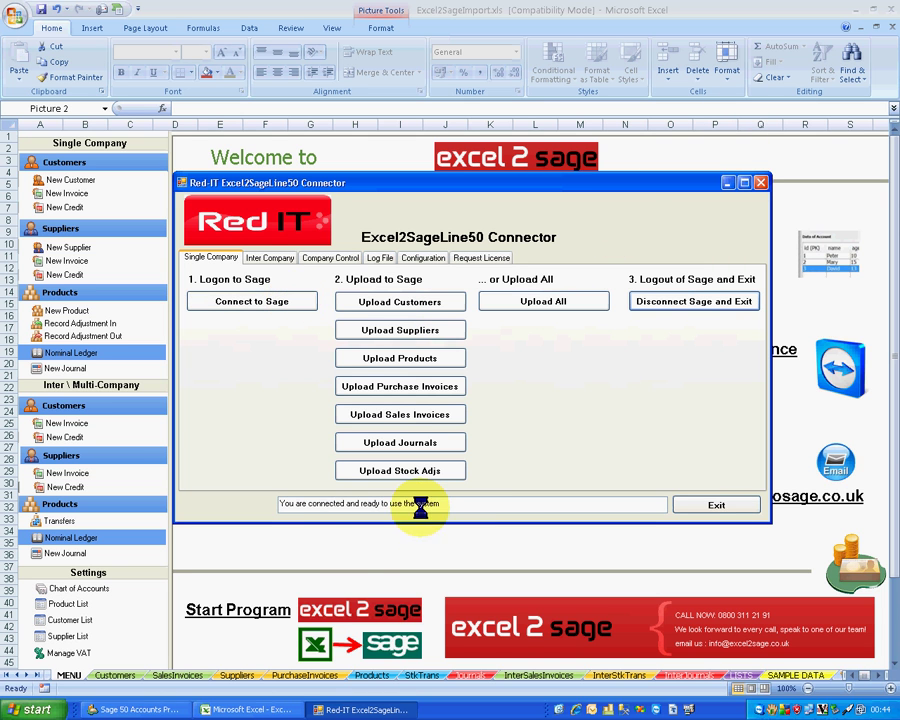
{"action": "left_click_drag", "start_coordinate": [443, 500], "coordinate": [278, 500]}
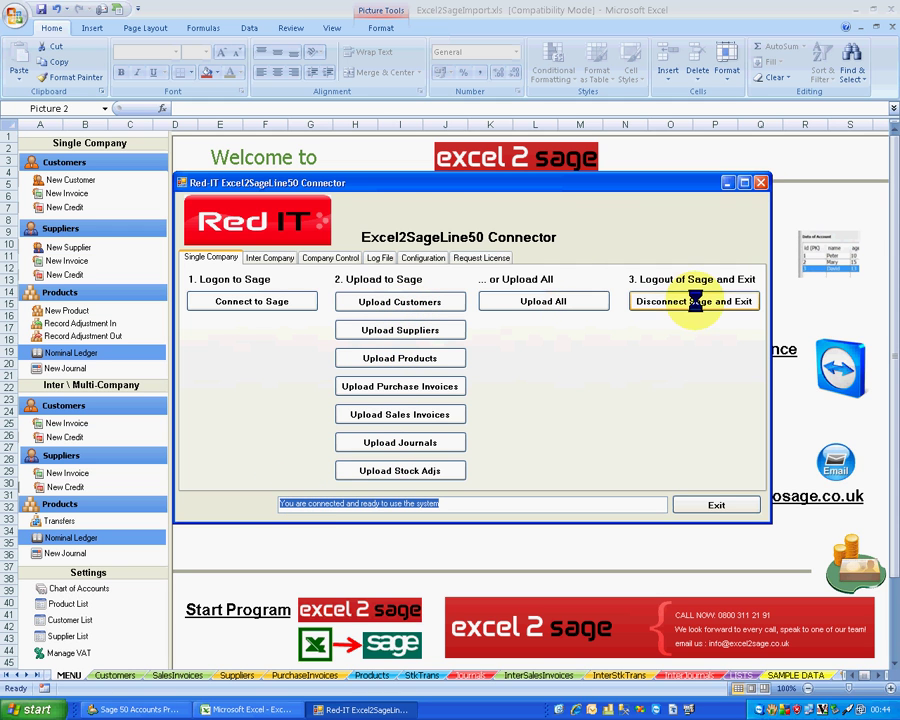
{"action": "left_click", "coordinate": [290, 258]}
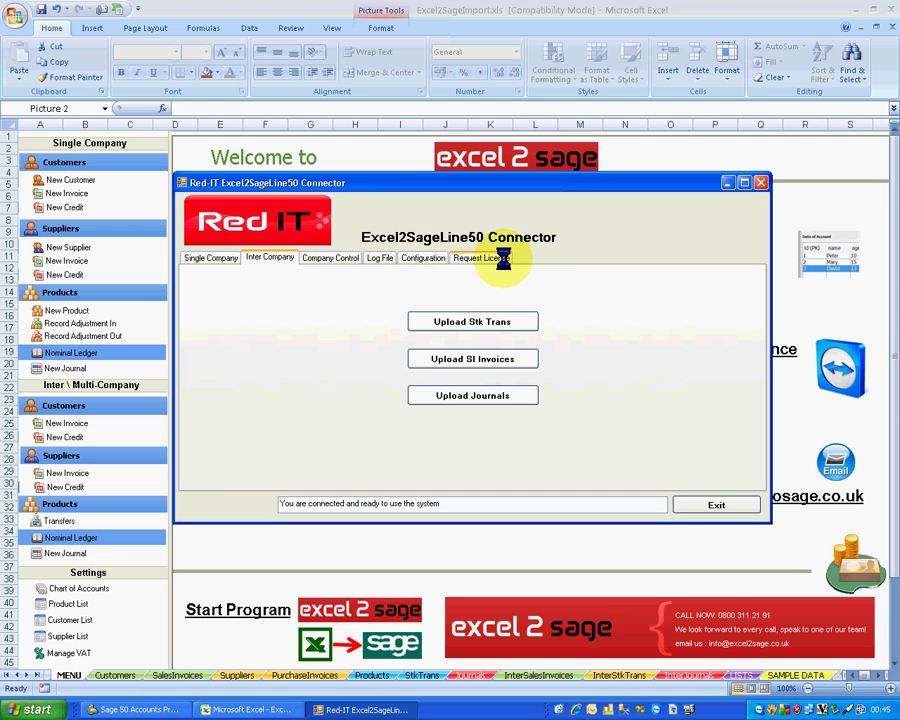
{"action": "left_click", "coordinate": [227, 258]}
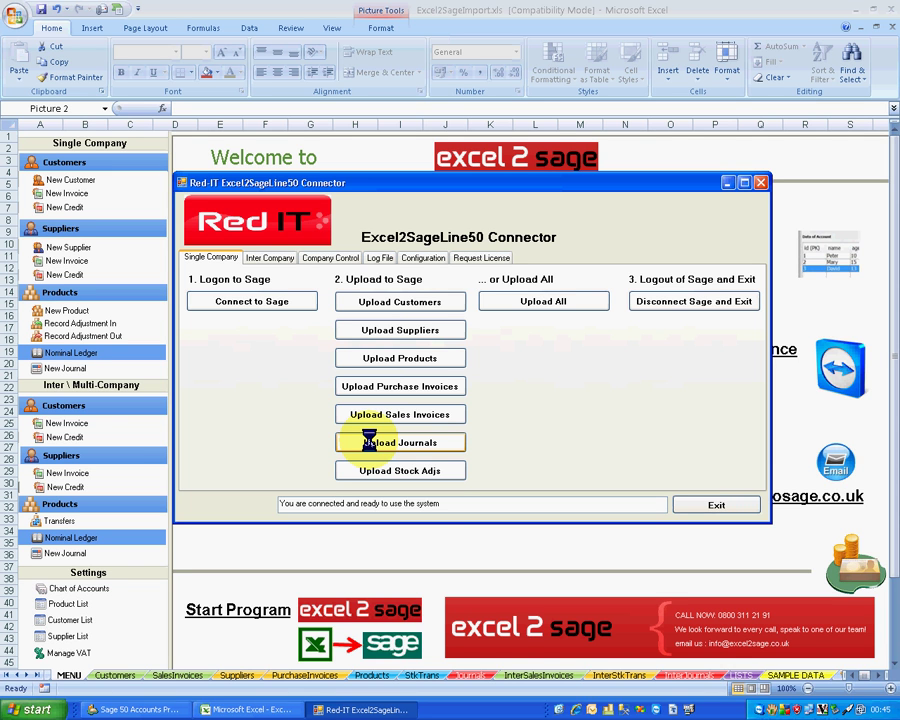
{"action": "left_click", "coordinate": [368, 441]}
{"action": "left_click_drag", "start_coordinate": [402, 501], "coordinate": [265, 502]}
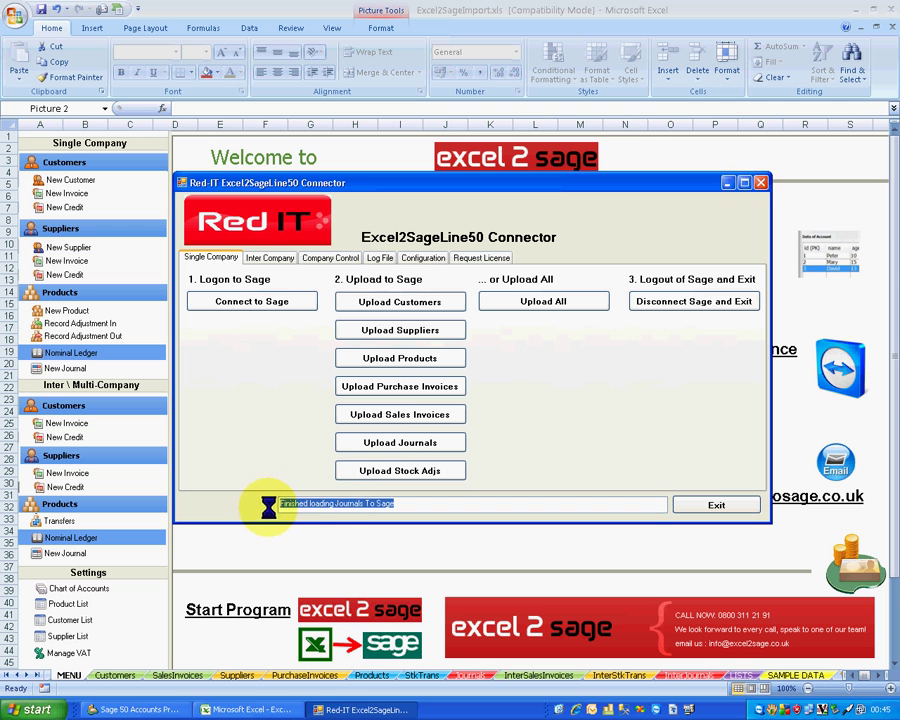
- Check account 0010's activity for uploaded transactions 310–313, reference ARA0043, dated 30/09/2010
{"action": "left_click", "coordinate": [104, 712]}
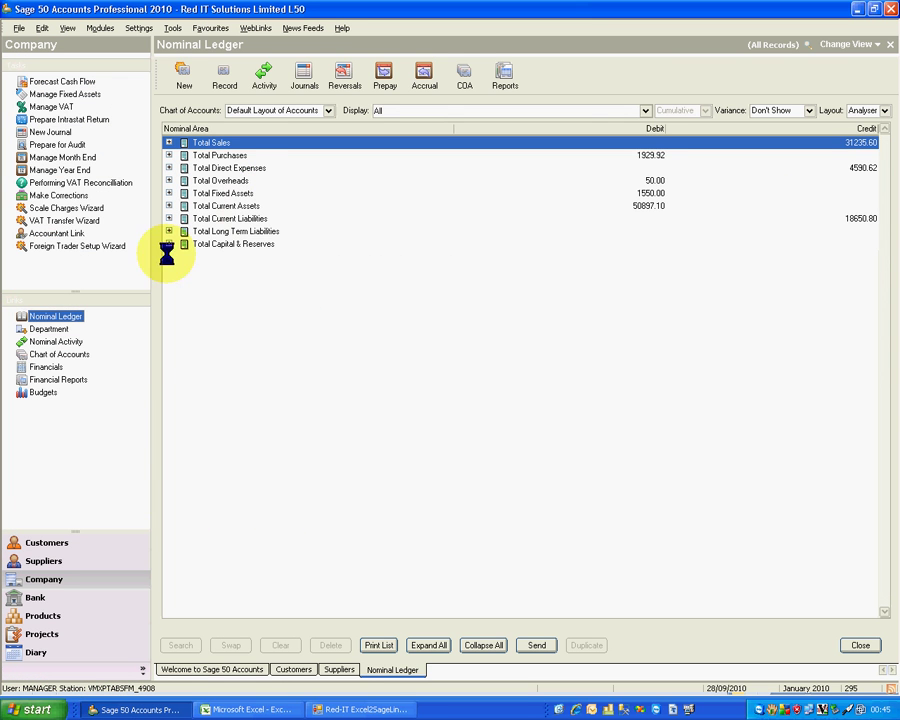
{"action": "left_click", "coordinate": [259, 78]}
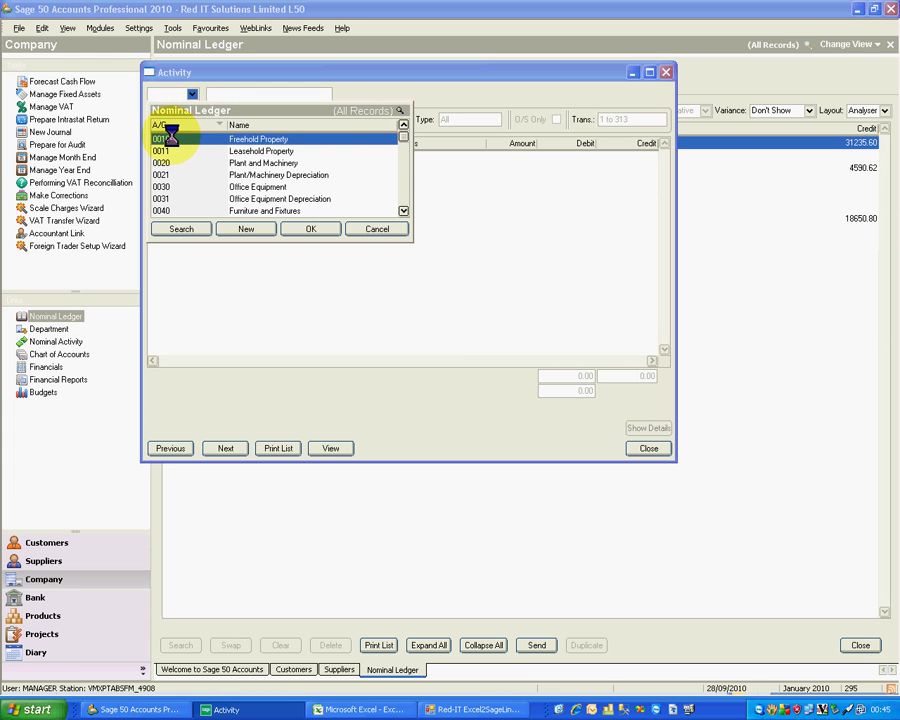
{"action": "left_click", "coordinate": [307, 229]}
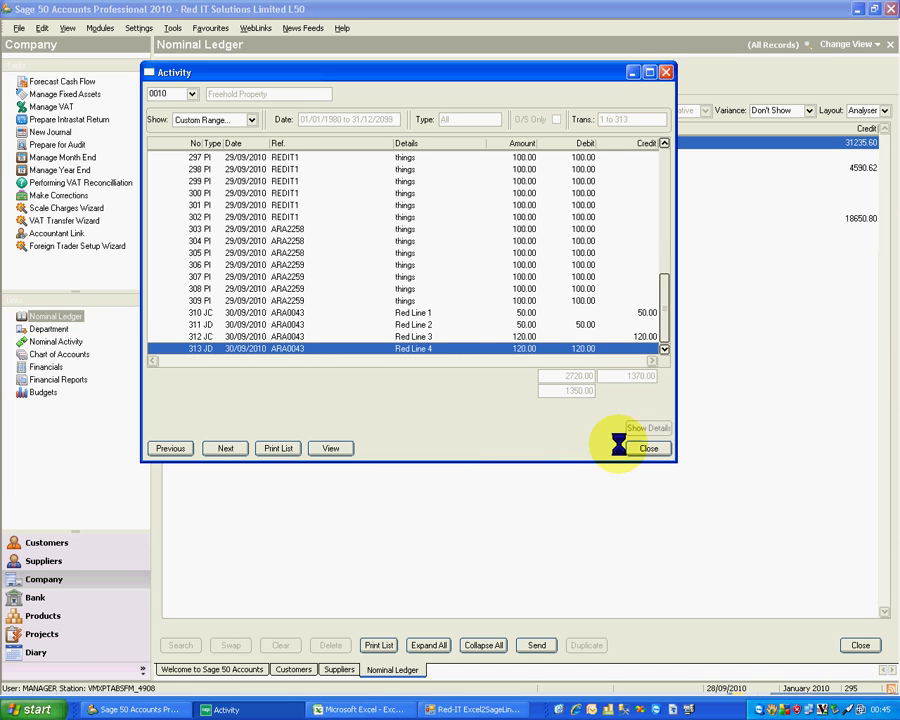
{"action": "left_click", "coordinate": [650, 448]}
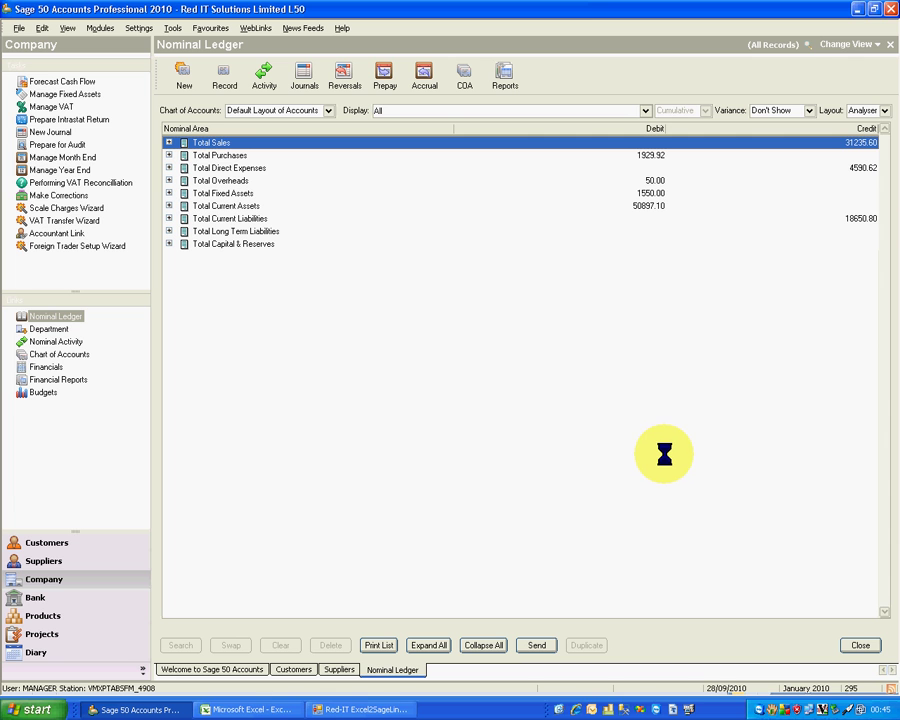
- On the InterSalesInvoices sheet, check row 2's source and destination company, reference and nominal fields A2–I2
{"action": "left_click", "coordinate": [283, 706]}
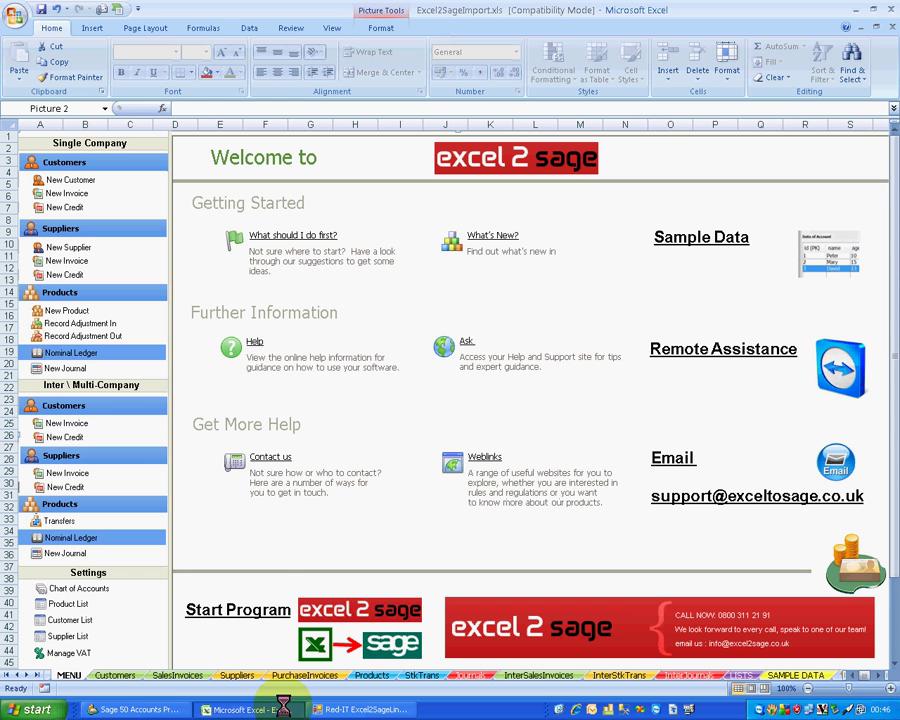
{"action": "left_click", "coordinate": [72, 422]}
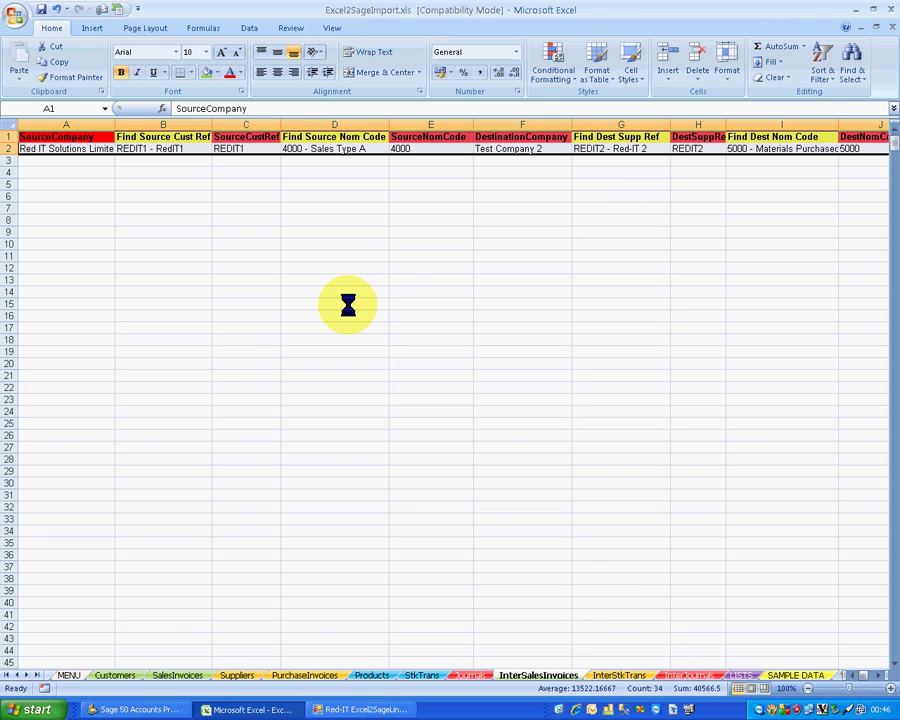
{"action": "left_click", "coordinate": [92, 150]}
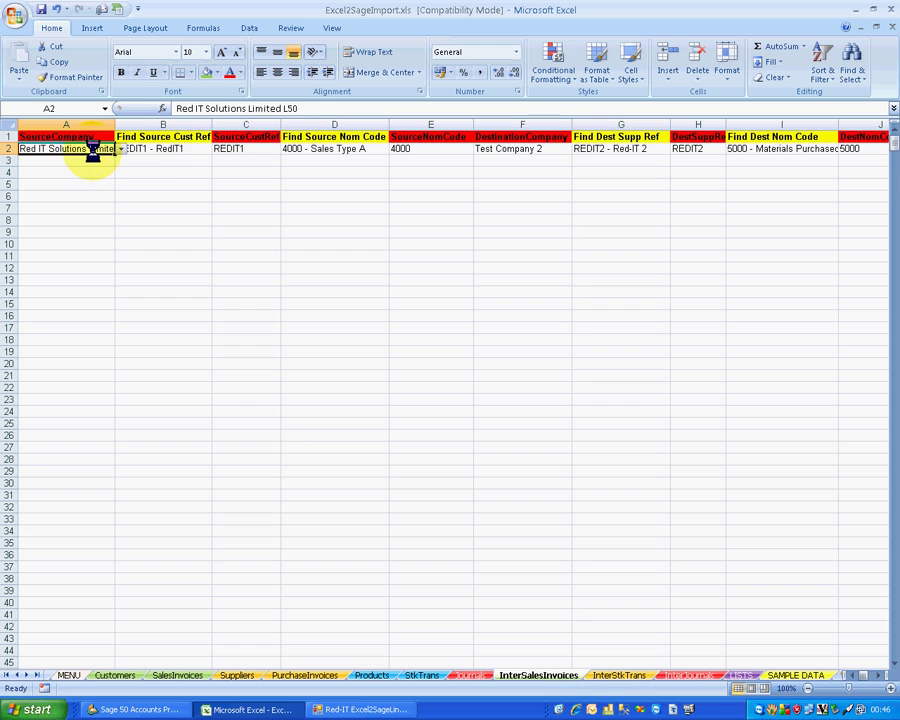
{"action": "left_click", "coordinate": [168, 150]}
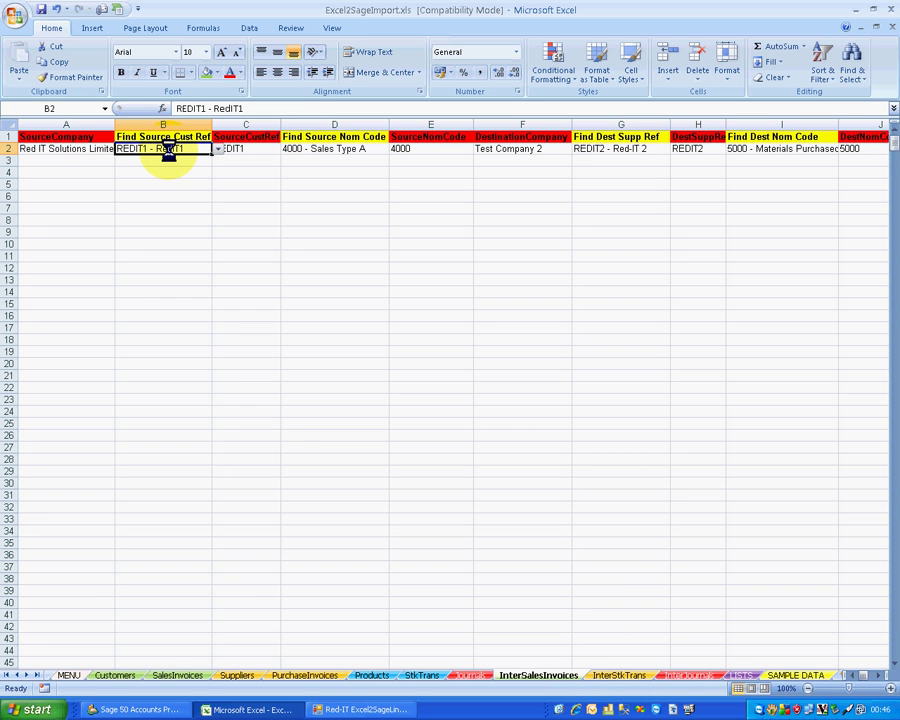
{"action": "left_click", "coordinate": [240, 148]}
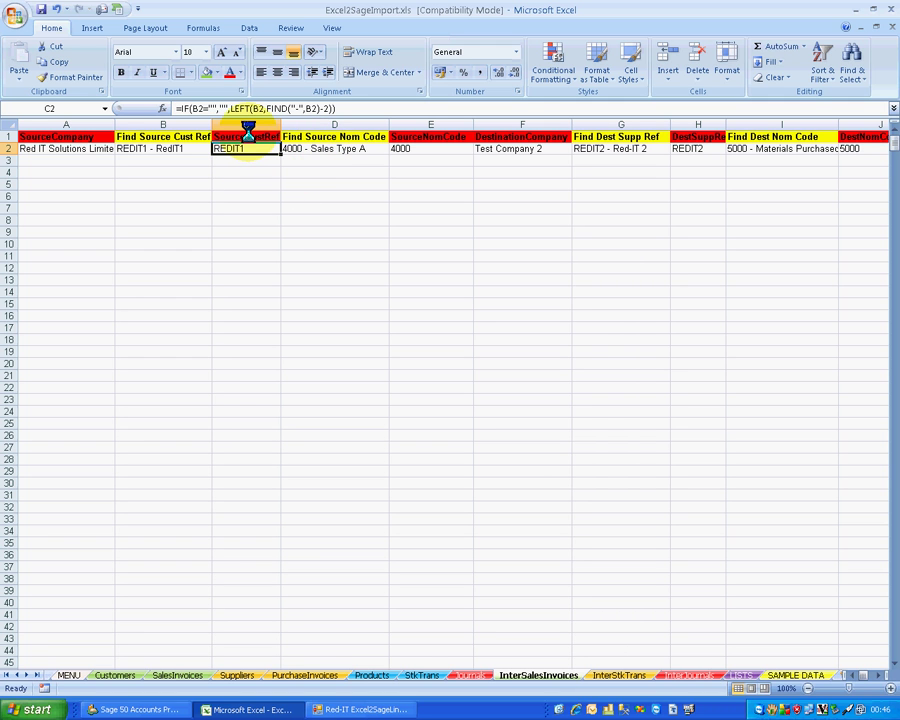
{"action": "left_click", "coordinate": [320, 151]}
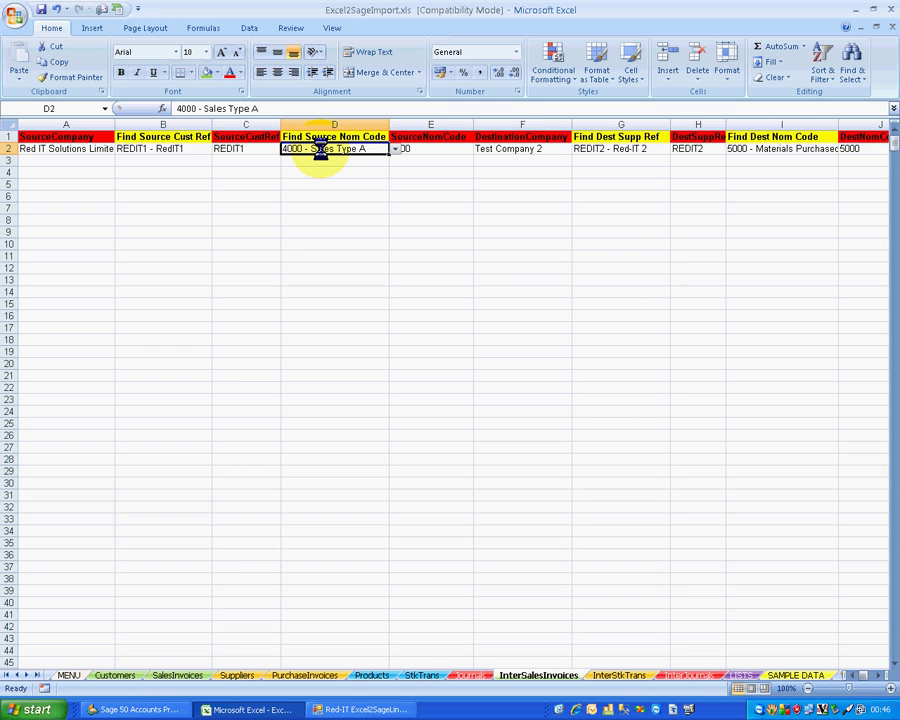
{"action": "left_click", "coordinate": [410, 150]}
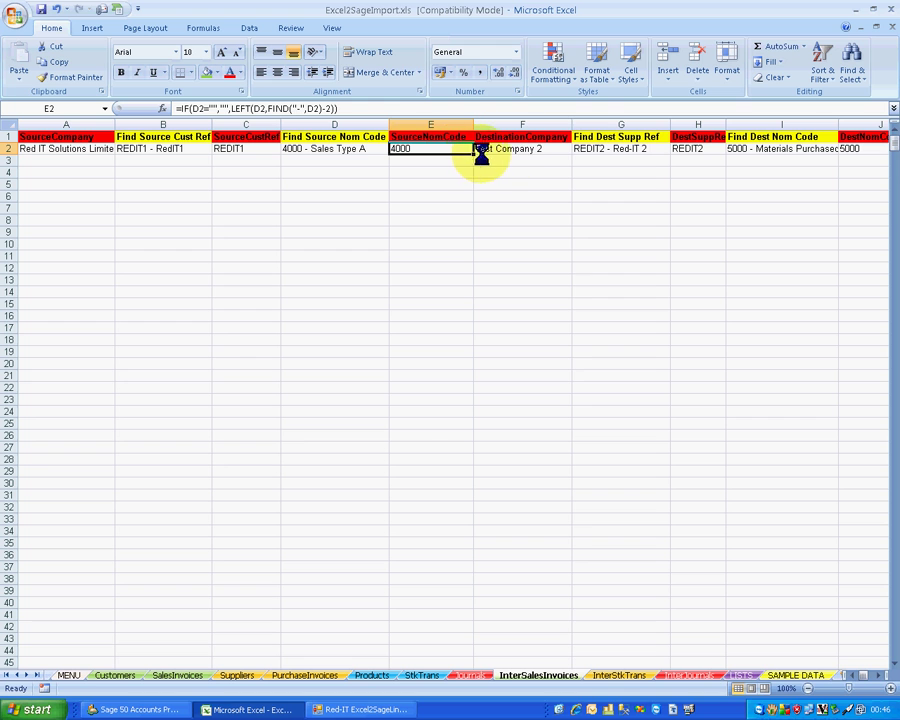
{"action": "left_click", "coordinate": [521, 150]}
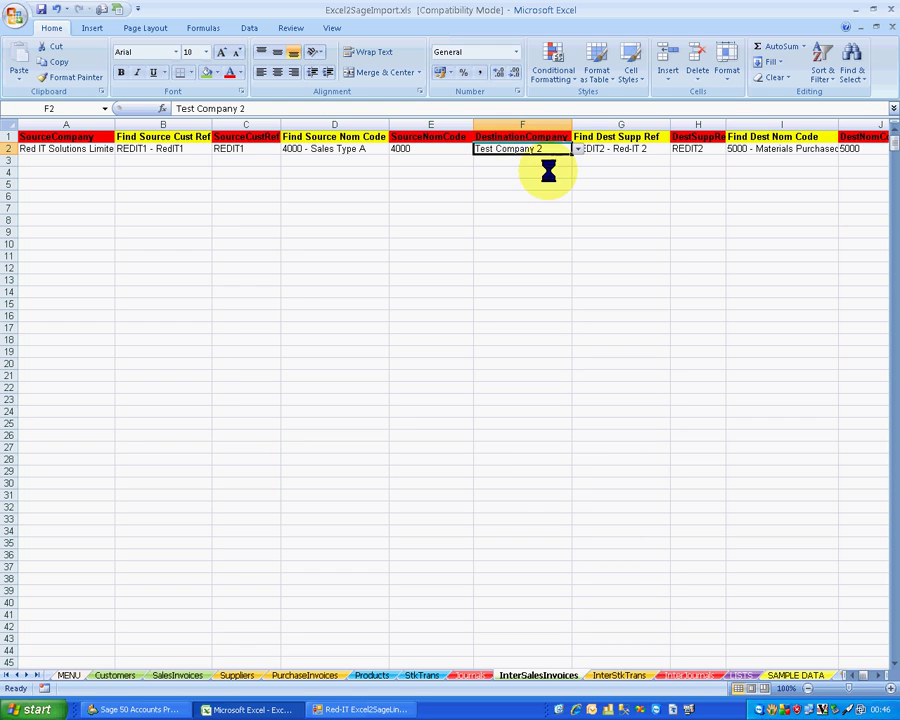
{"action": "left_click", "coordinate": [600, 149]}
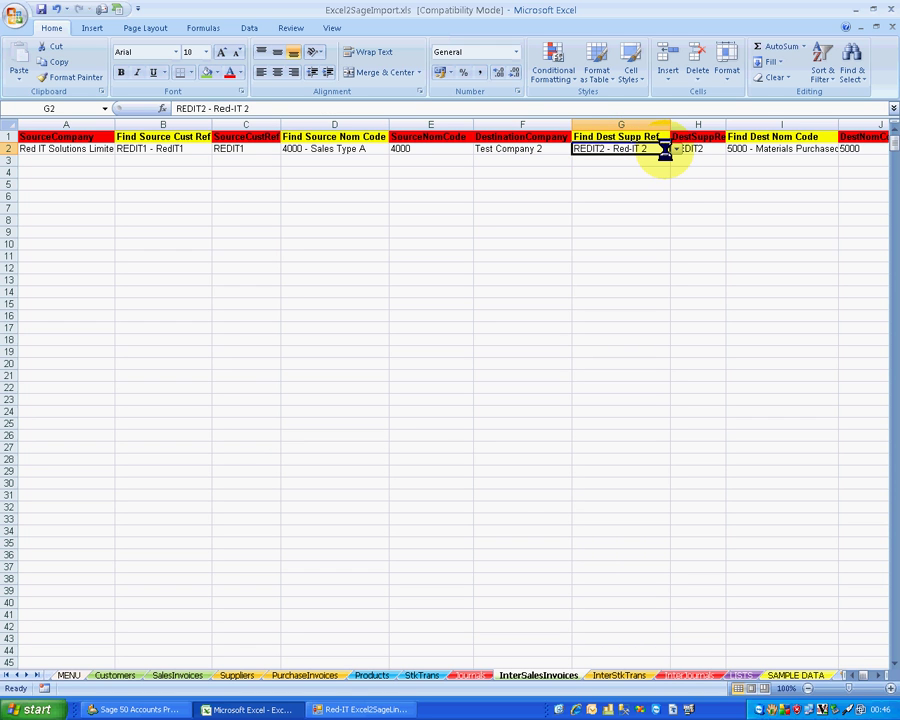
{"action": "left_click", "coordinate": [708, 149]}
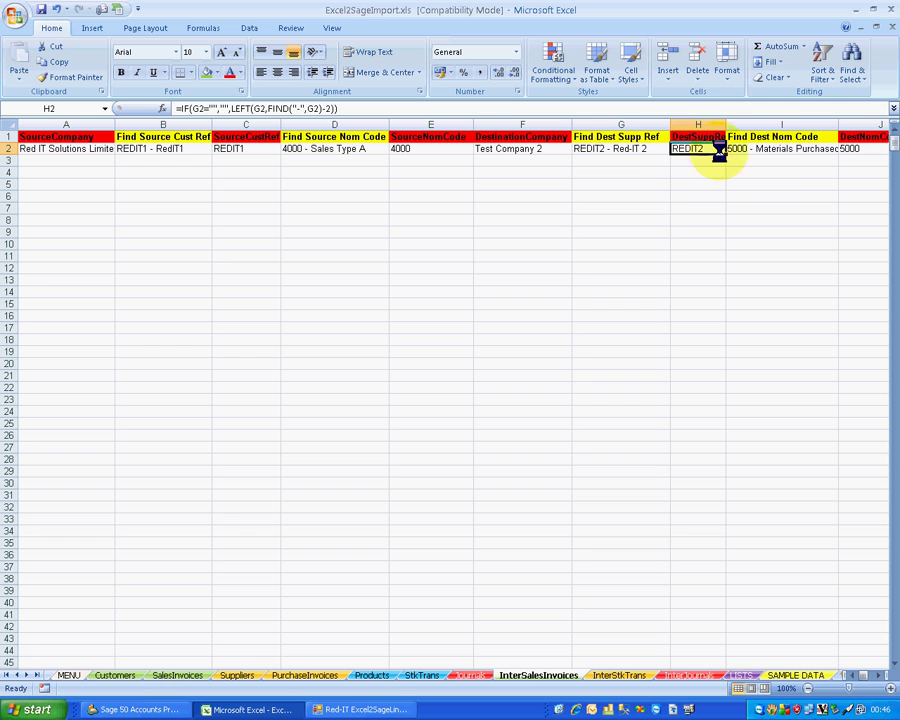
{"action": "left_click", "coordinate": [770, 150]}
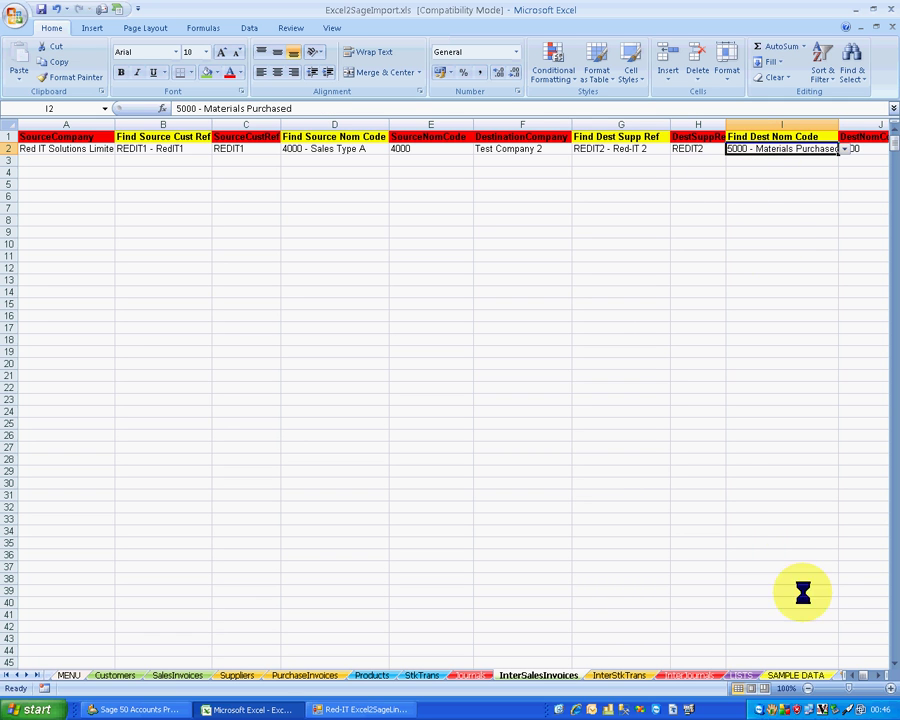
- Set the invoice date in L2 to 30/09/2010 and keep tax code 1 - 17.5
{"action": "left_click", "coordinate": [877, 676]}
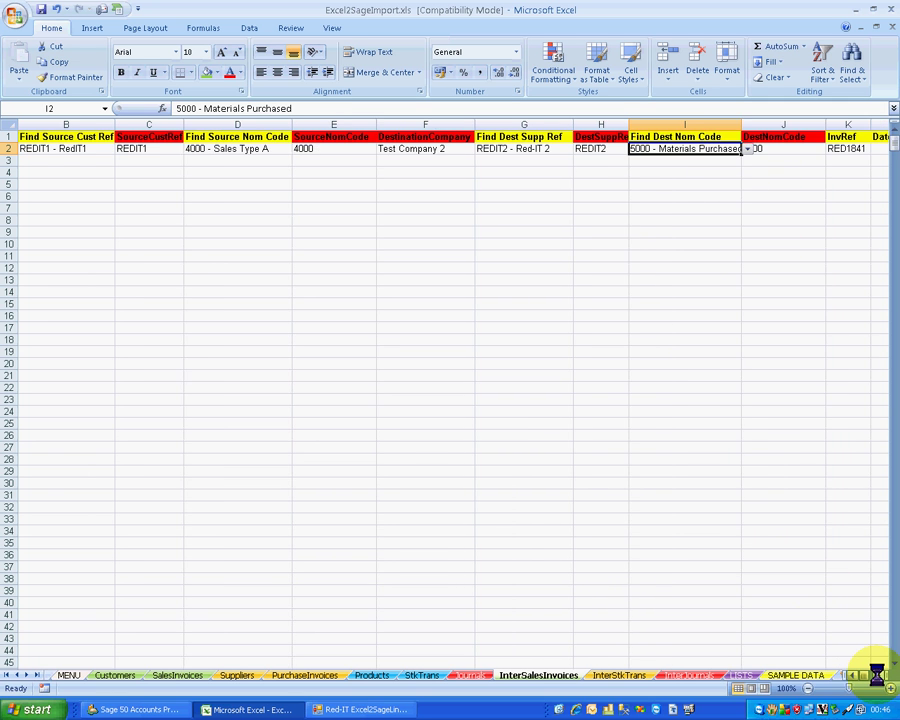
{"action": "left_click", "coordinate": [877, 676]}
{"action": "left_click", "coordinate": [877, 676]}
{"action": "left_click", "coordinate": [877, 676]}
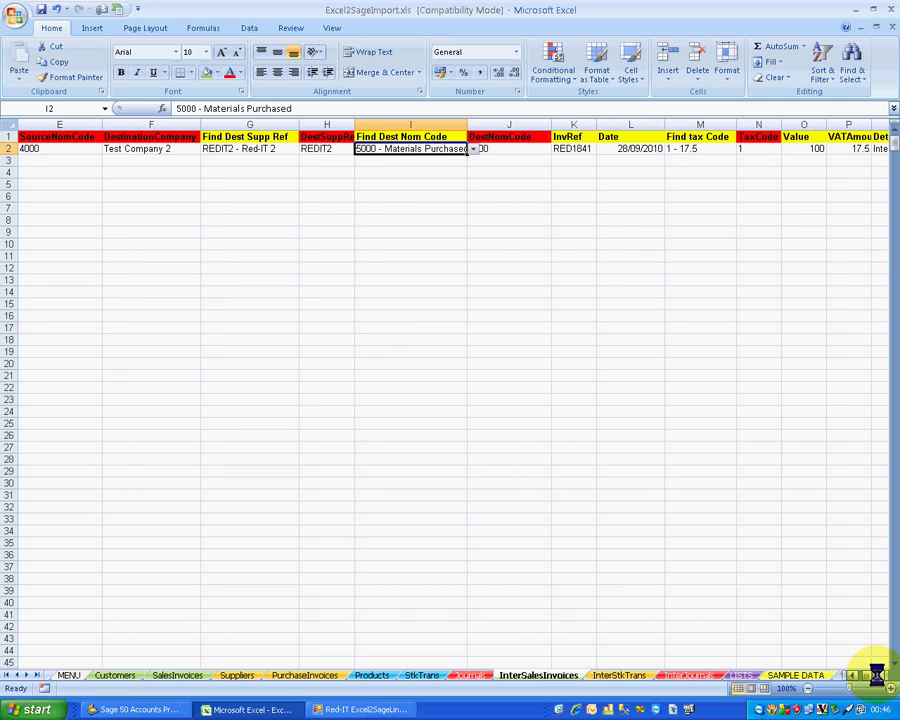
{"action": "left_click", "coordinate": [631, 148]}
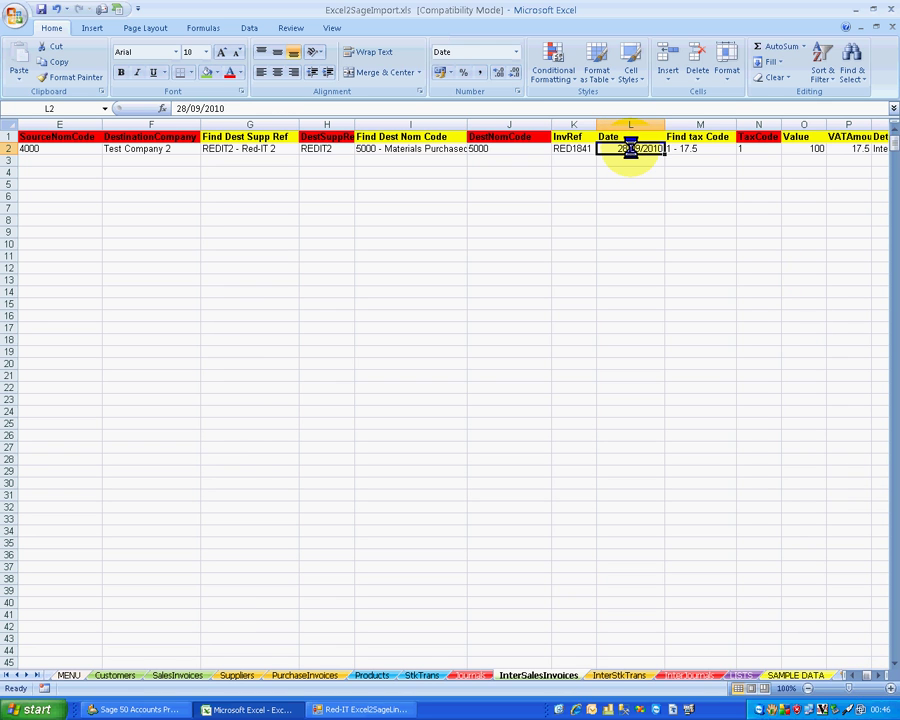
{"action": "type", "text": "30"}
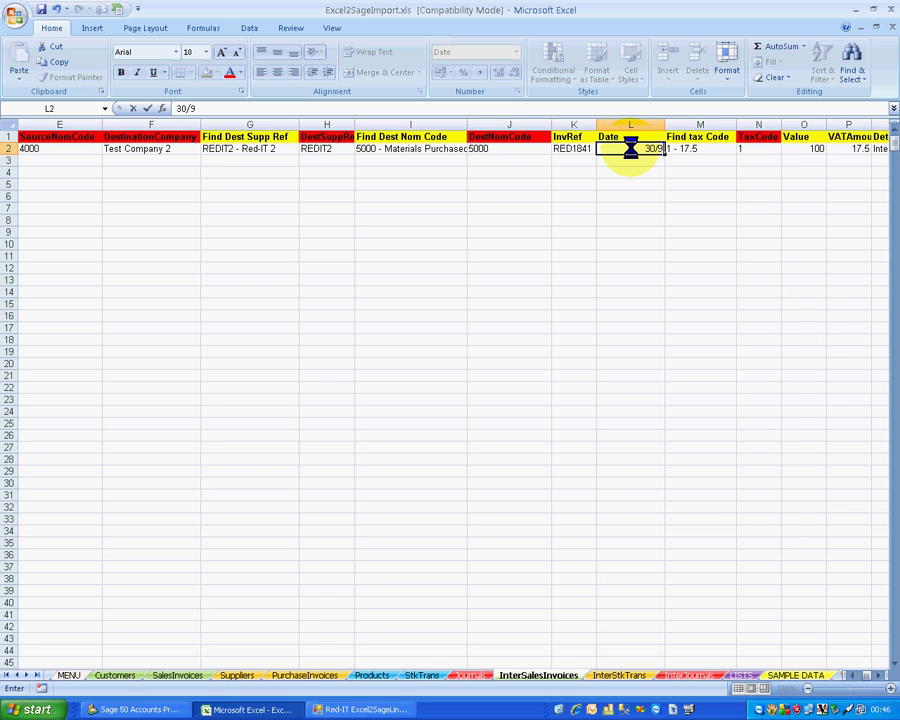
{"action": "type", "text": "/09/2010"}
{"action": "key", "text": "Return"}
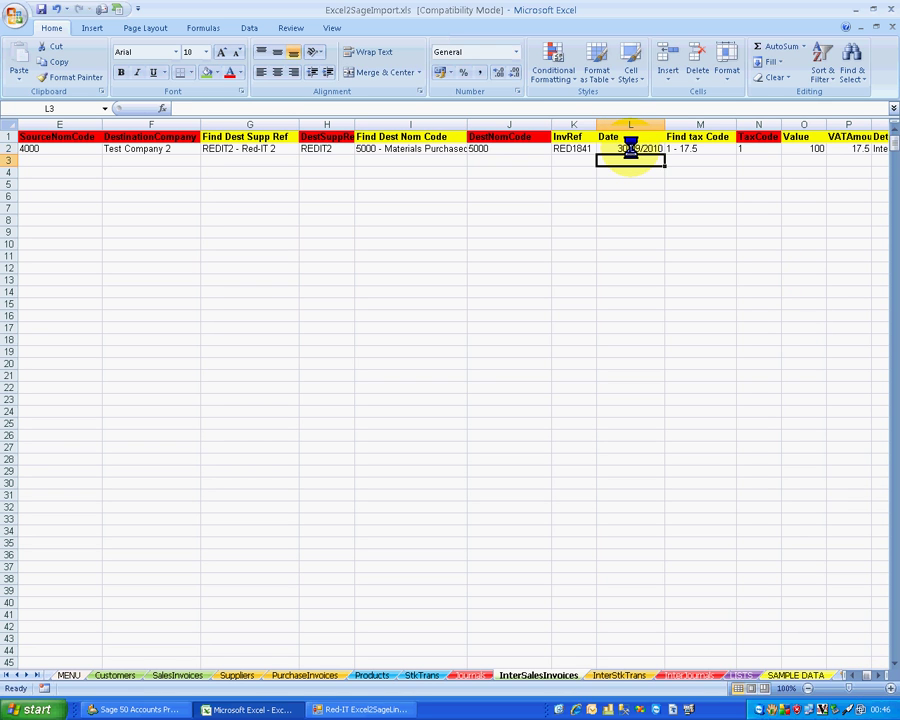
{"action": "left_click", "coordinate": [631, 148]}
{"action": "key", "text": "Right"}
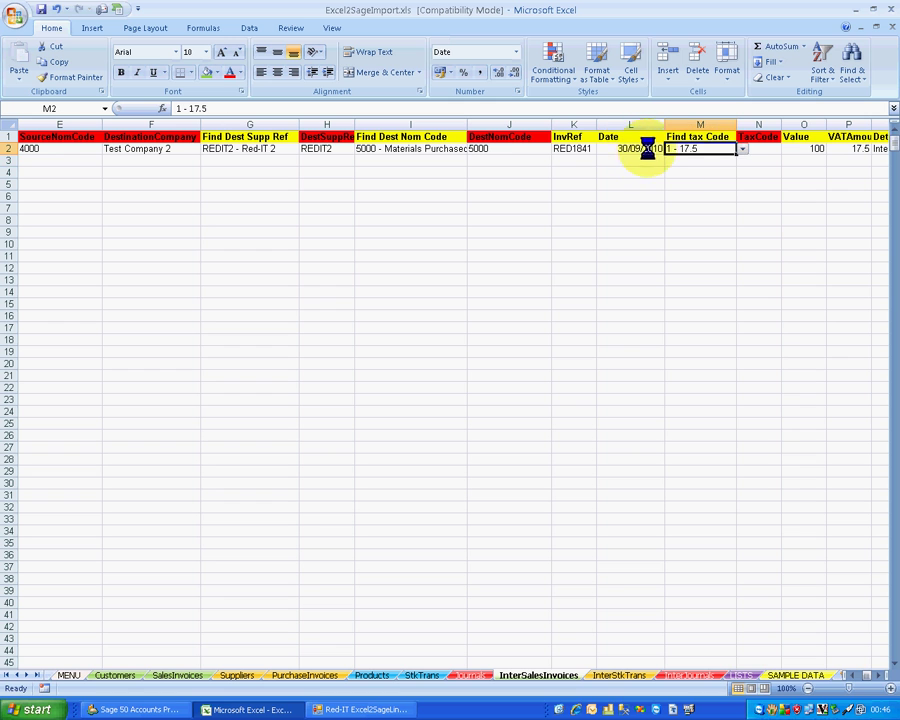
{"action": "left_click", "coordinate": [742, 149]}
{"action": "left_click", "coordinate": [742, 149]}
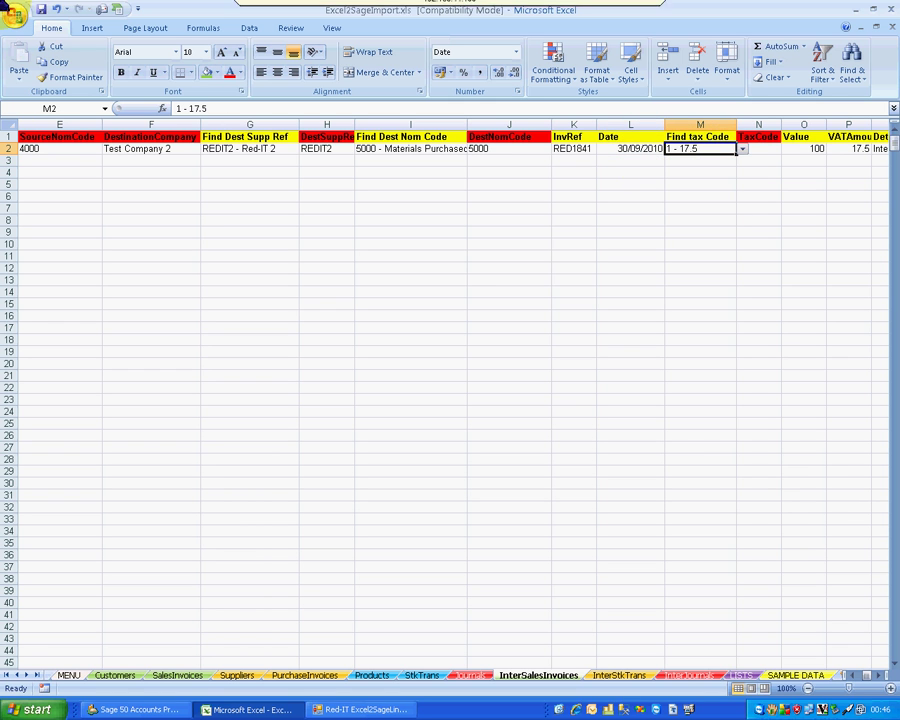
- Check the invoice details in Q2, the VAT amount in P2, and the C2 customer-ref formula
{"action": "left_click", "coordinate": [372, 290]}
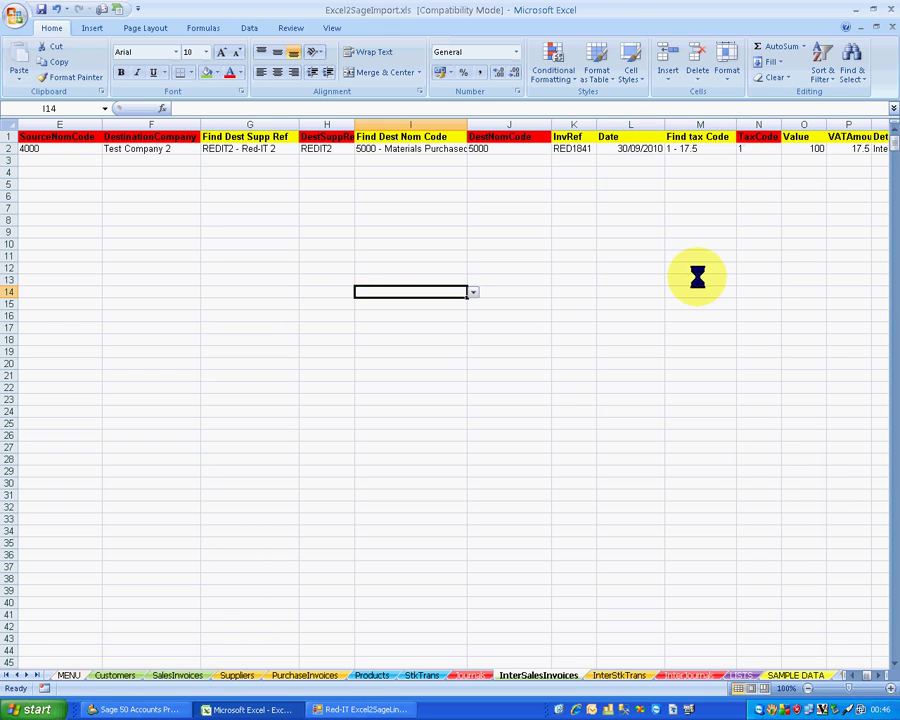
{"action": "key", "text": "Right"}
{"action": "key", "text": "Right"}
{"action": "key", "text": "Right"}
{"action": "key", "text": "Right"}
{"action": "key", "text": "Right"}
{"action": "key", "text": "Right"}
{"action": "key", "text": "Right"}
{"action": "key", "text": "Right"}
{"action": "key", "text": "Right"}
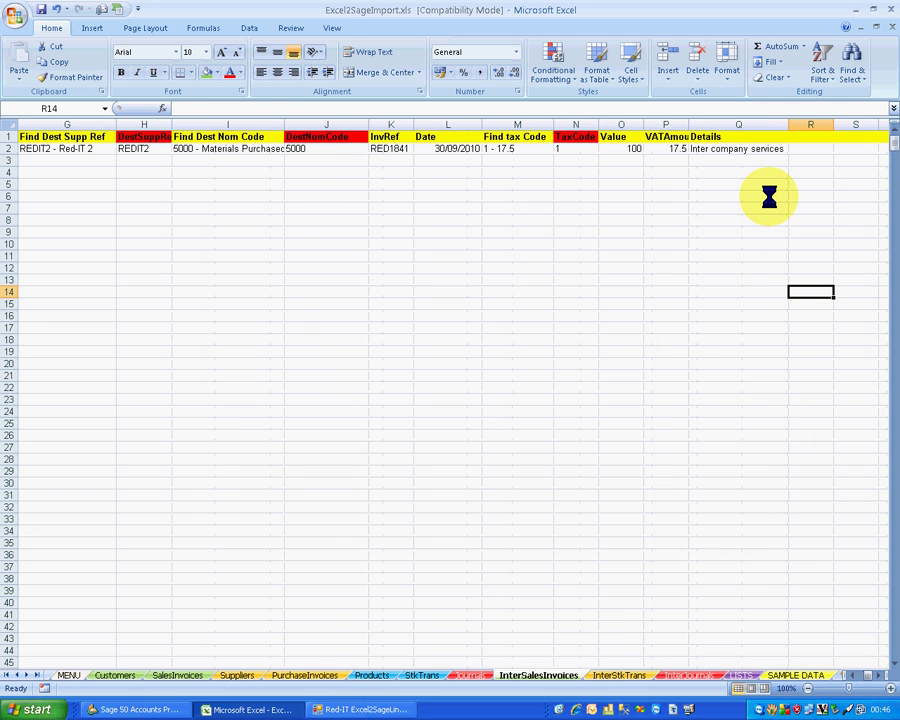
{"action": "left_click", "coordinate": [723, 148]}
{"action": "key", "text": "Left"}
{"action": "key", "text": "Left"}
{"action": "key", "text": "Left"}
{"action": "key", "text": "Left"}
{"action": "key", "text": "Left"}
{"action": "key", "text": "Left"}
{"action": "key", "text": "Left"}
{"action": "key", "text": "Left"}
{"action": "key", "text": "Left"}
{"action": "key", "text": "Left"}
{"action": "key", "text": "Left"}
{"action": "key", "text": "Left"}
{"action": "key", "text": "Left"}
{"action": "key", "text": "Left"}
{"action": "key", "text": "Left"}
{"action": "key", "text": "Left"}
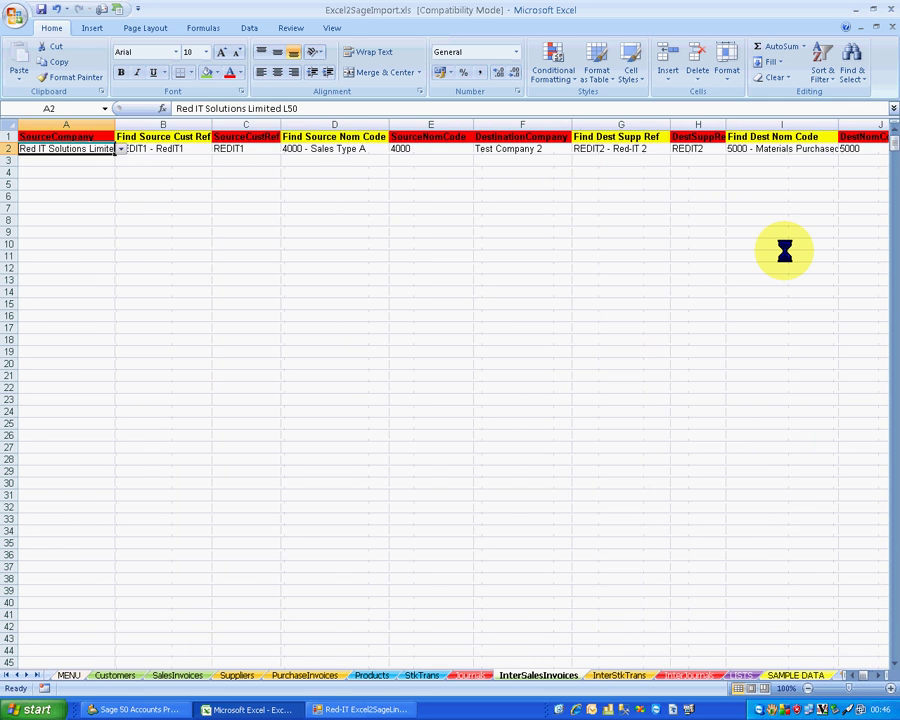
{"action": "left_click", "coordinate": [241, 150]}
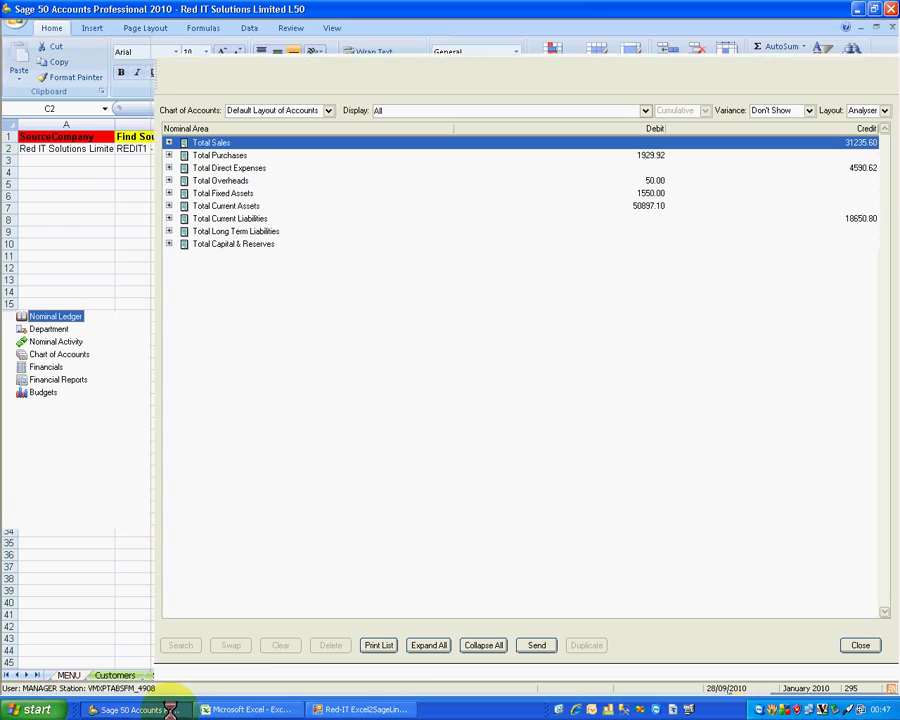
- Review customer REDIT1's activity, whose latest invoice is 291 dated 29/09/2010
{"action": "left_click", "coordinate": [175, 708]}
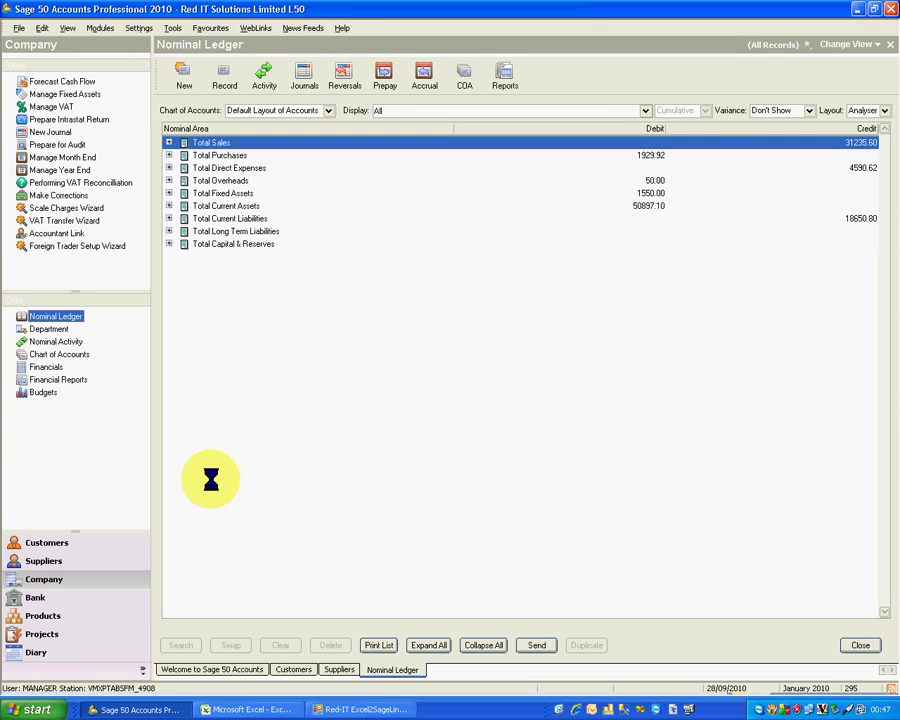
{"action": "left_click", "coordinate": [295, 667]}
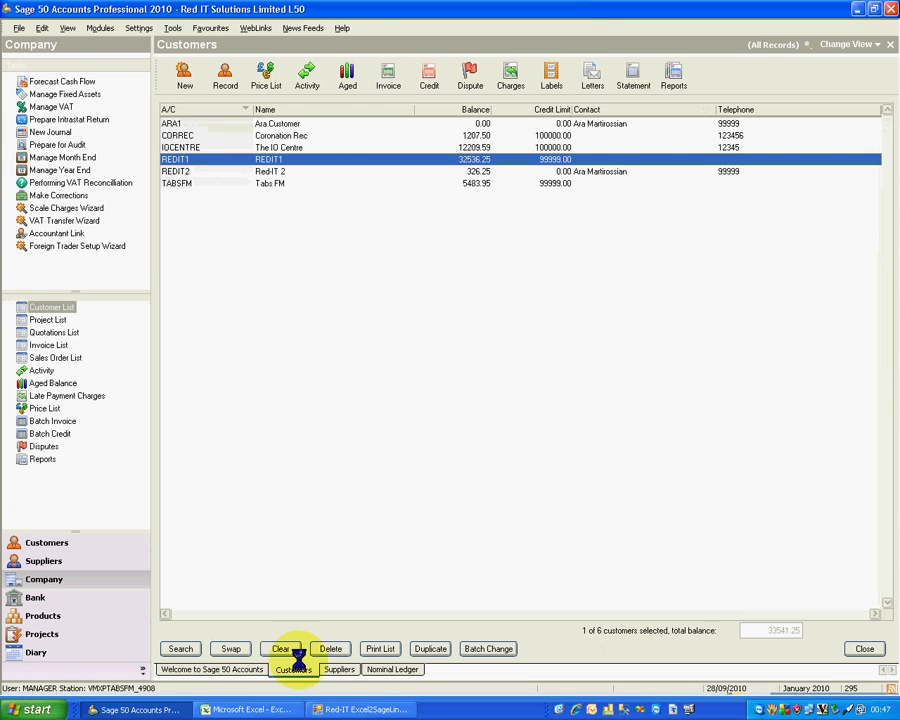
{"action": "left_click", "coordinate": [303, 76]}
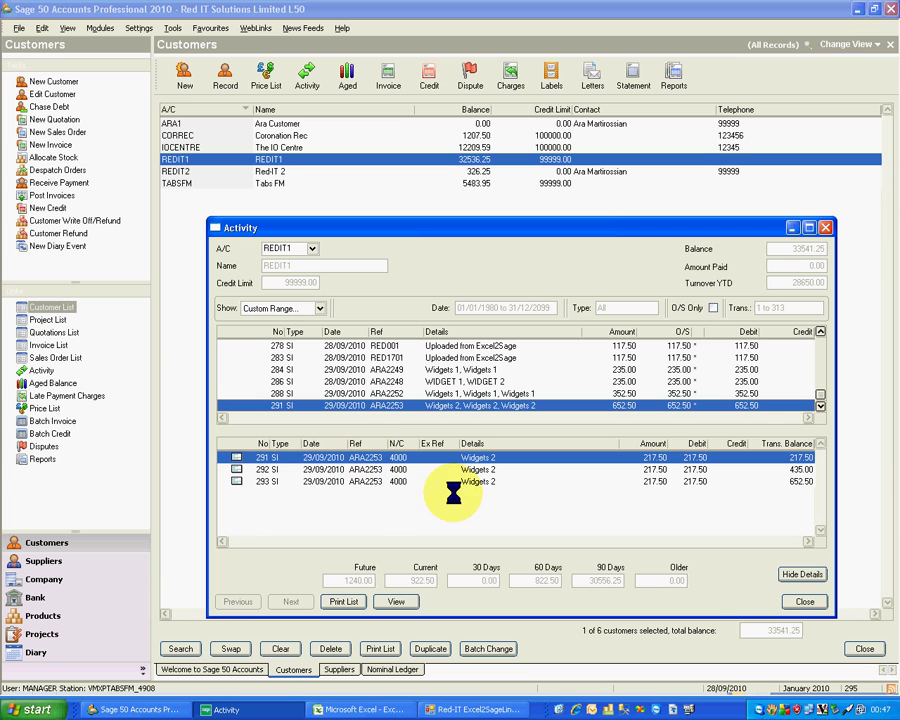
{"action": "left_click", "coordinate": [802, 600]}
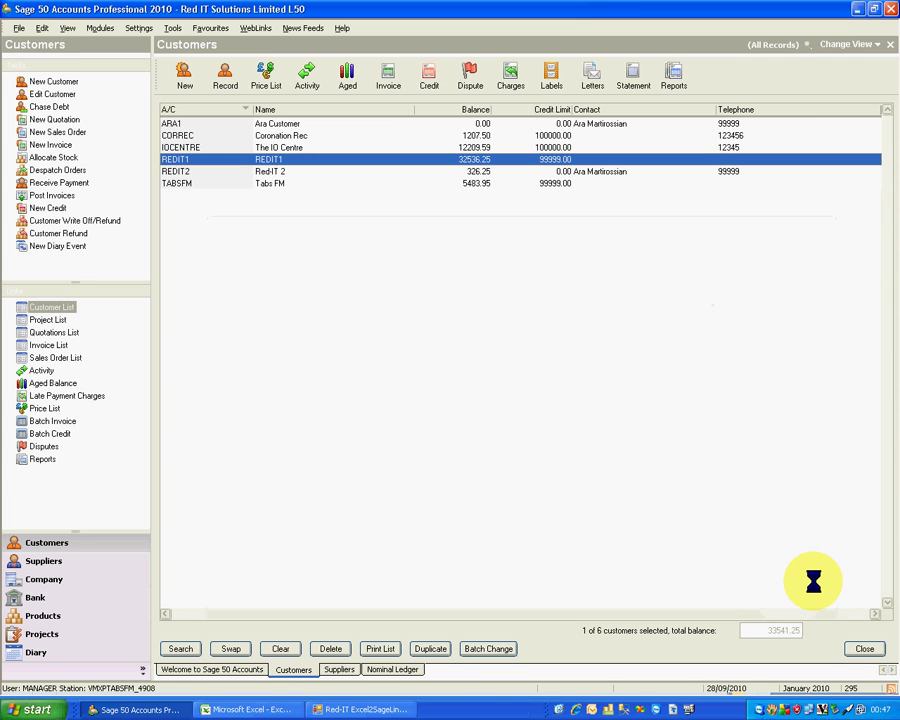
- Upload the inter-company SI invoices from the connector's Inter Company tab, agreeing to log on again
{"action": "left_click", "coordinate": [281, 704]}
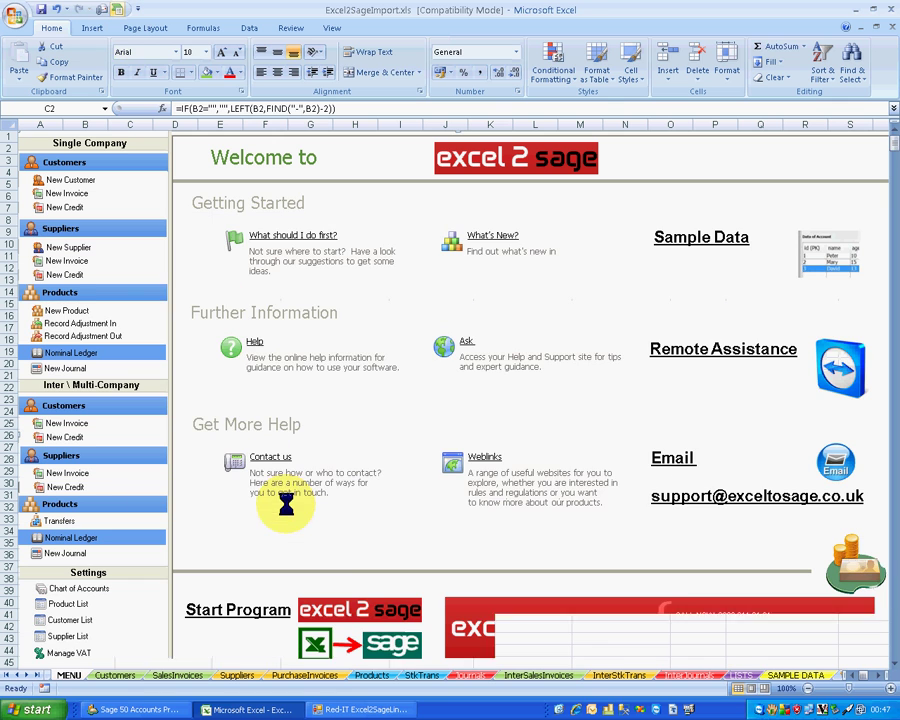
{"action": "left_click", "coordinate": [325, 707]}
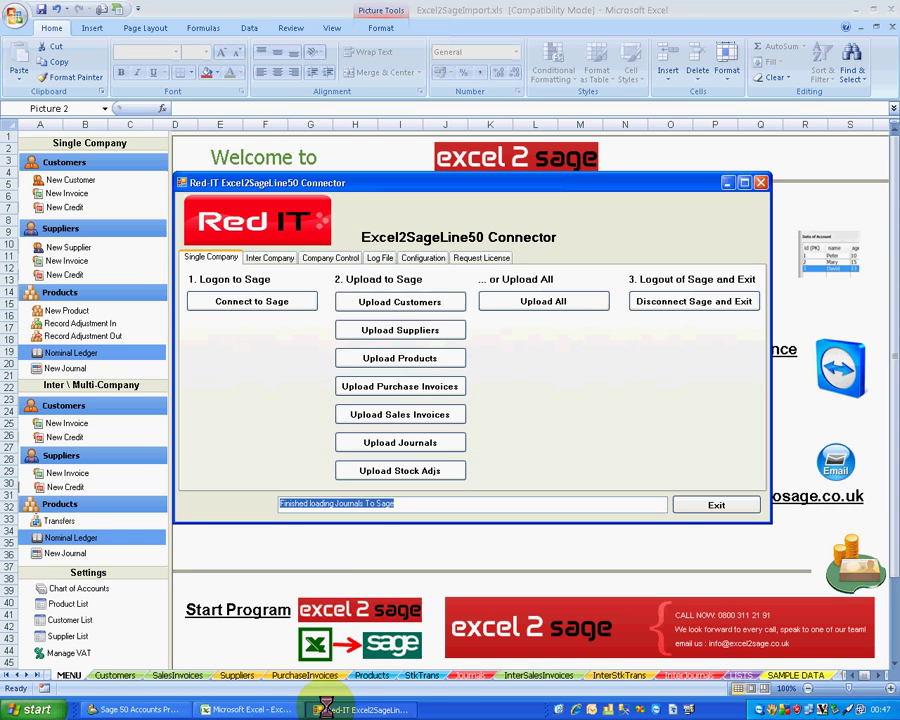
{"action": "left_click", "coordinate": [276, 258]}
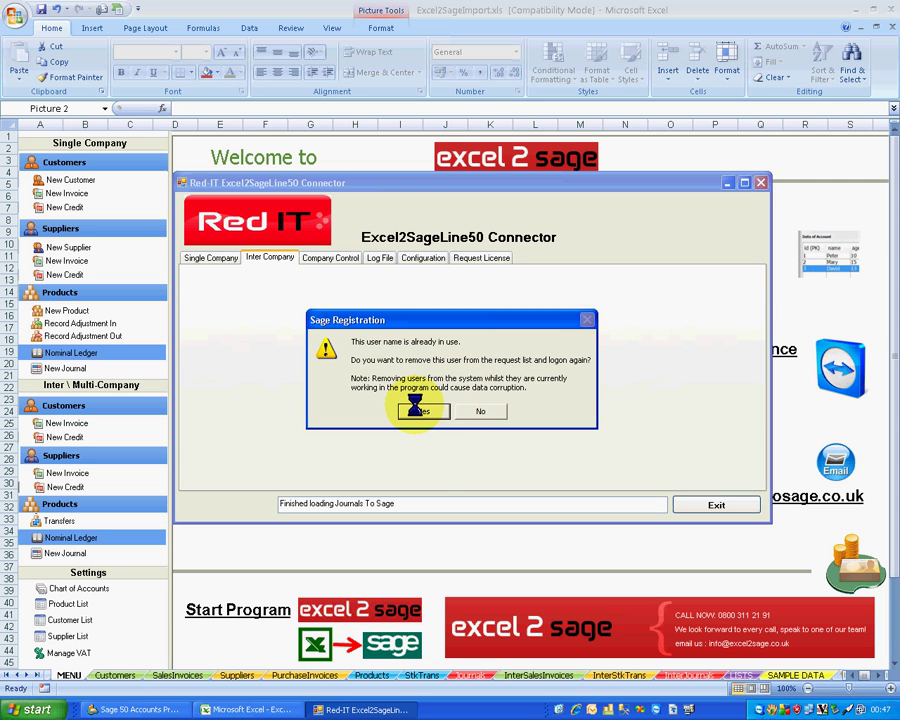
{"action": "left_click", "coordinate": [415, 410]}
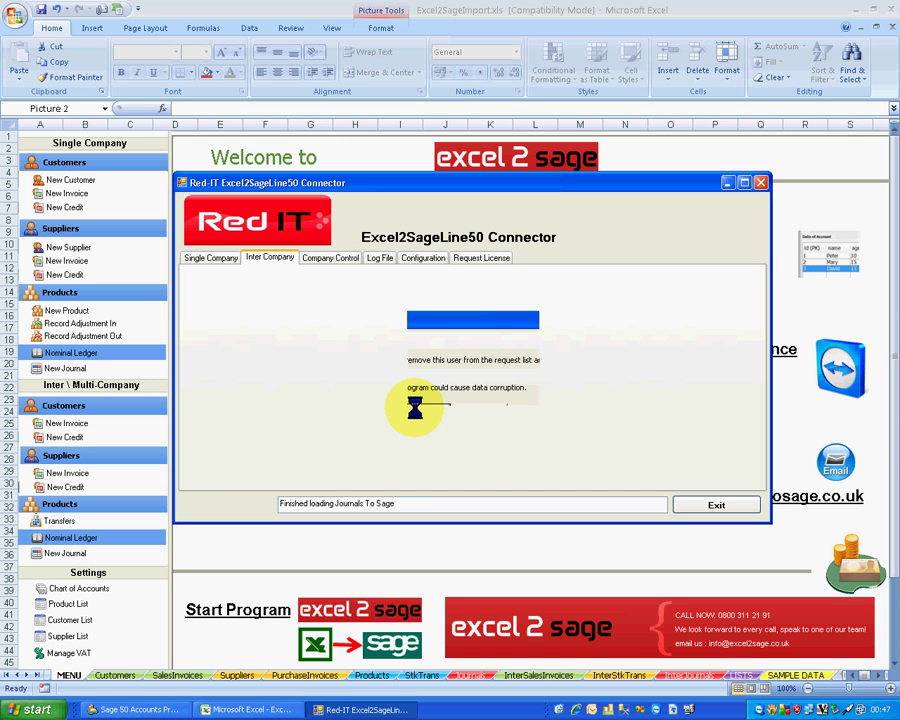
{"action": "left_click_drag", "start_coordinate": [430, 503], "coordinate": [273, 503]}
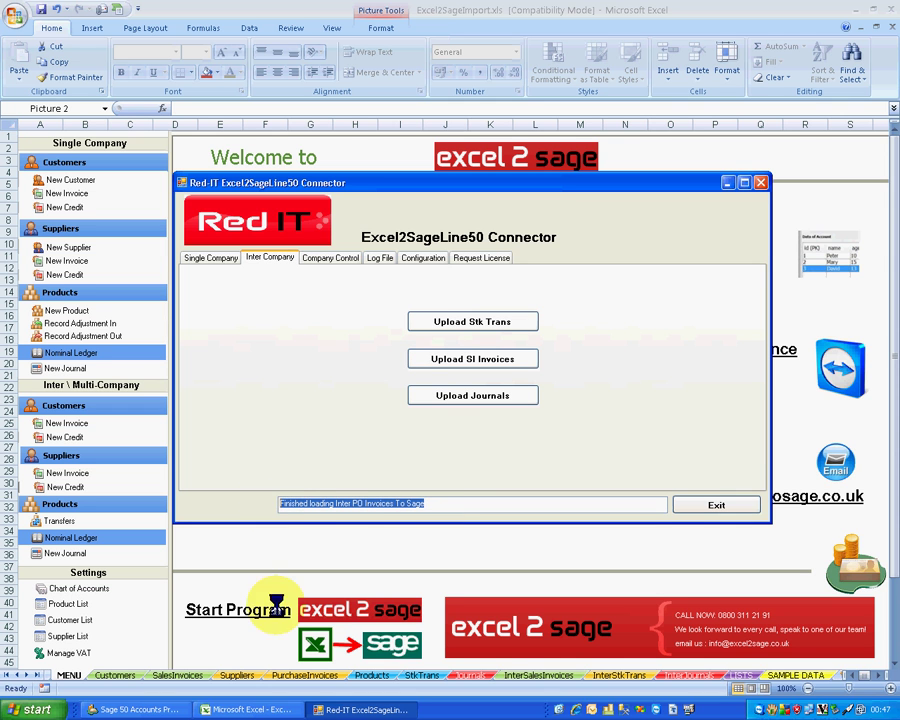
{"action": "left_click", "coordinate": [175, 703]}
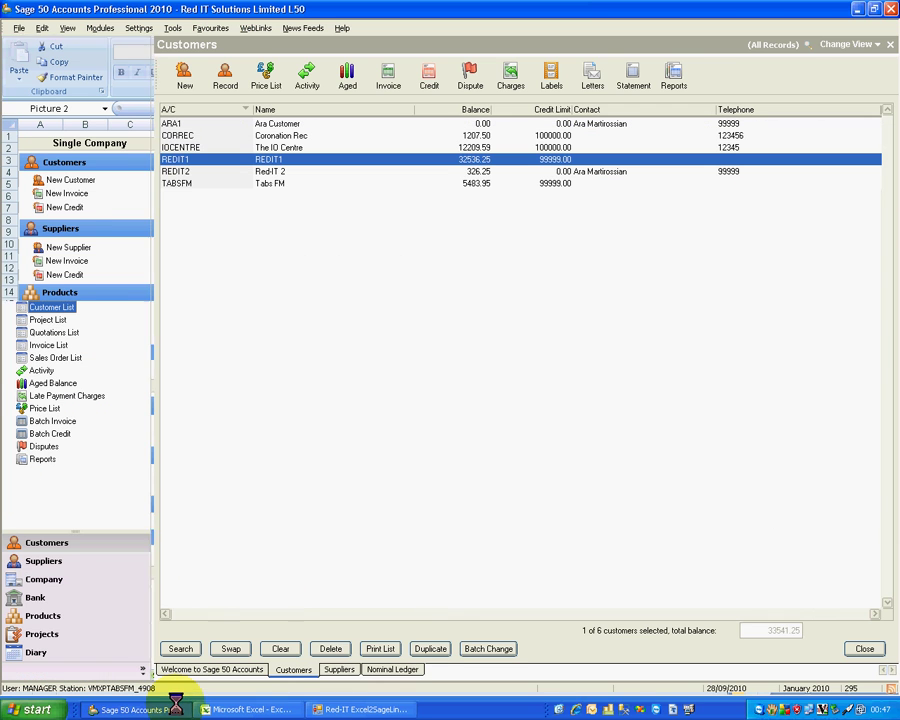
{"action": "left_click", "coordinate": [210, 171]}
{"action": "left_click", "coordinate": [210, 159]}
{"action": "left_click", "coordinate": [210, 171]}
{"action": "left_click", "coordinate": [210, 159]}
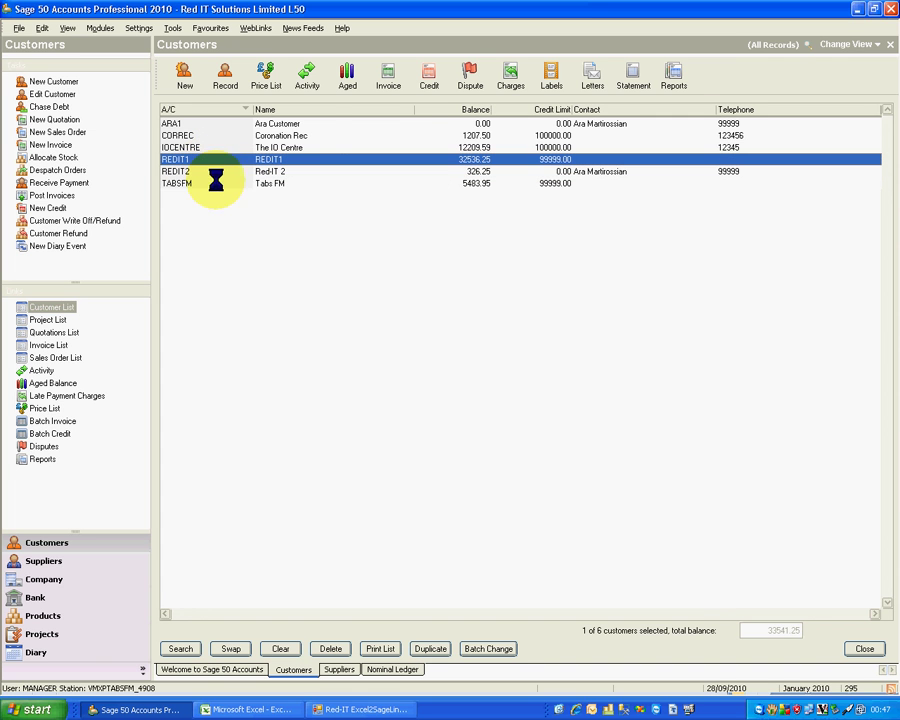
{"action": "left_click", "coordinate": [305, 77]}
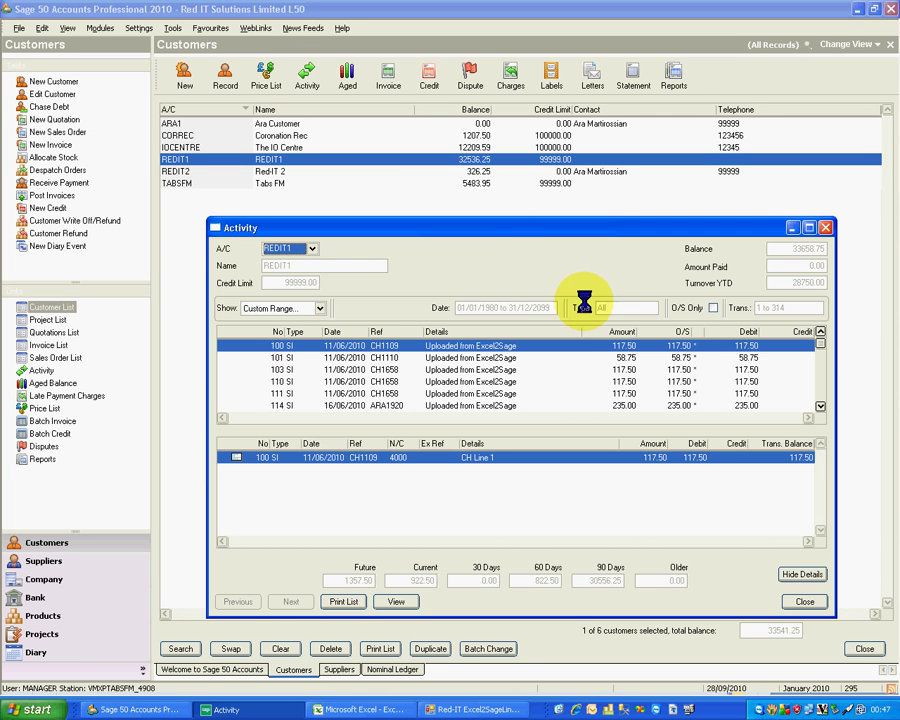
{"action": "left_click_drag", "start_coordinate": [820, 343], "coordinate": [820, 396]}
{"action": "left_click", "coordinate": [688, 405]}
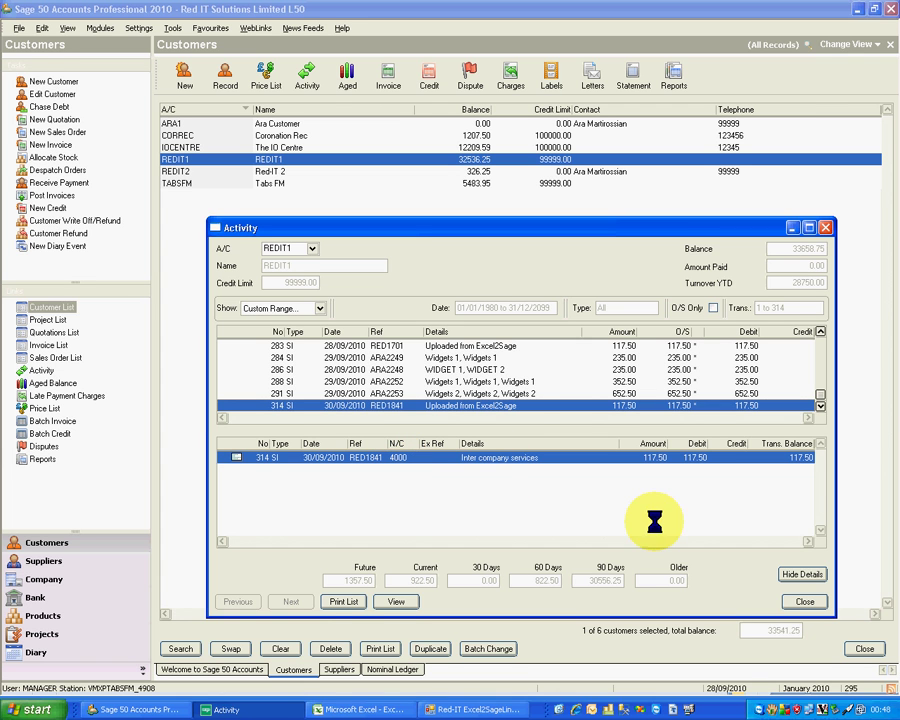
{"action": "left_click", "coordinate": [792, 601]}
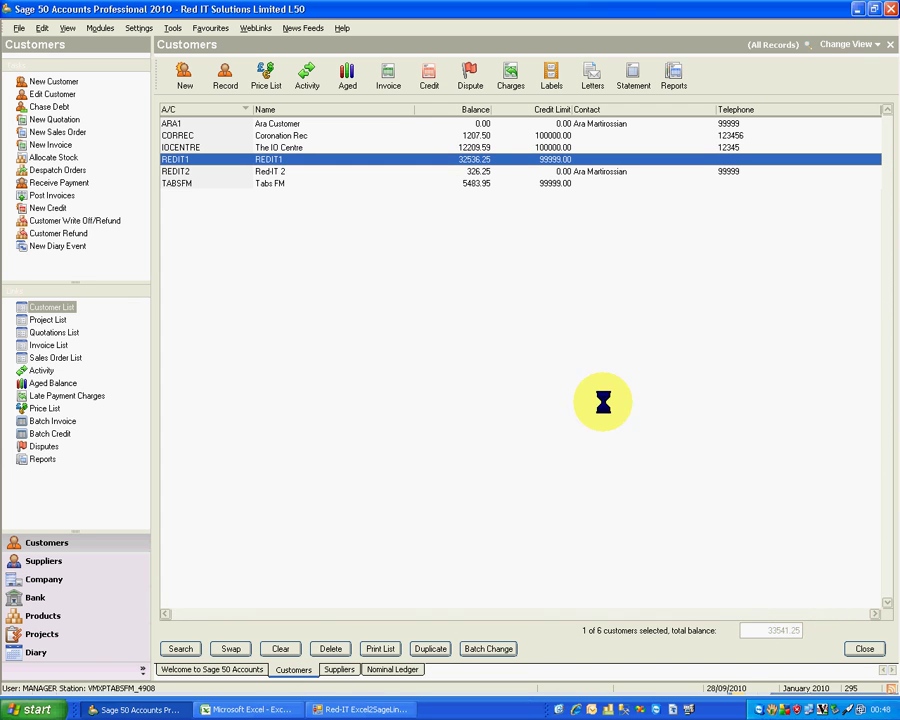
- Open the Test Company 2 company data, closing other windows, and log on
{"action": "left_click", "coordinate": [17, 27]}
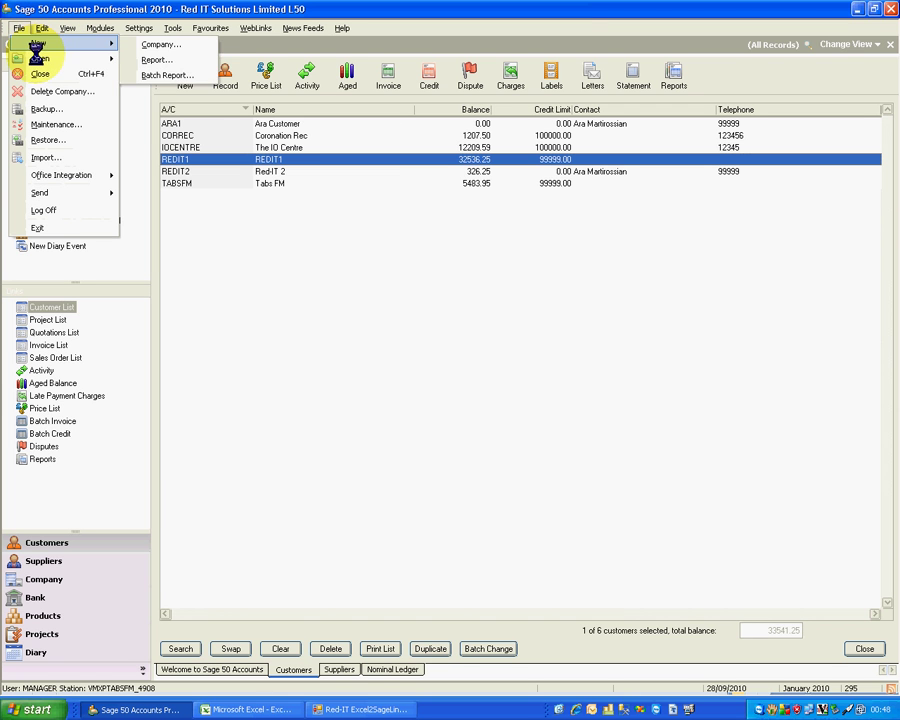
{"action": "mouse_move", "coordinate": [72, 57]}
{"action": "left_click", "coordinate": [134, 60]}
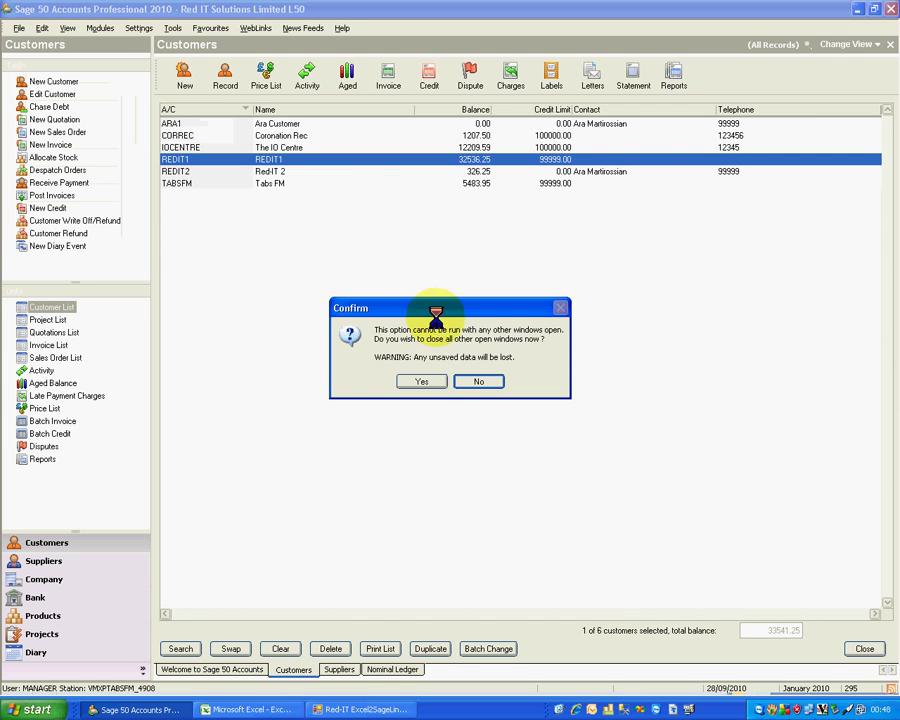
{"action": "left_click", "coordinate": [425, 378]}
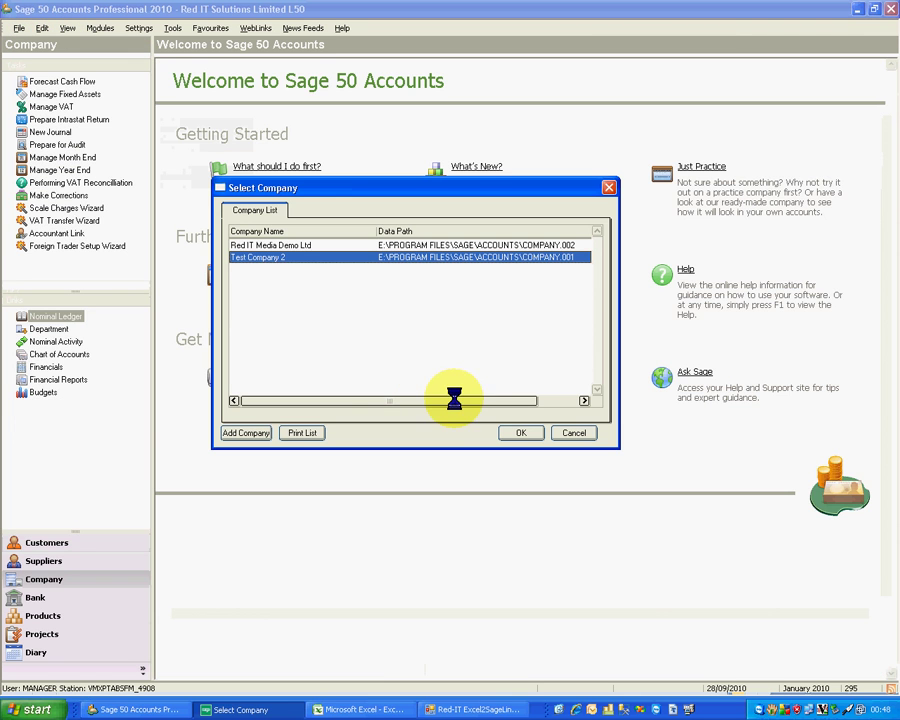
{"action": "left_click", "coordinate": [533, 433]}
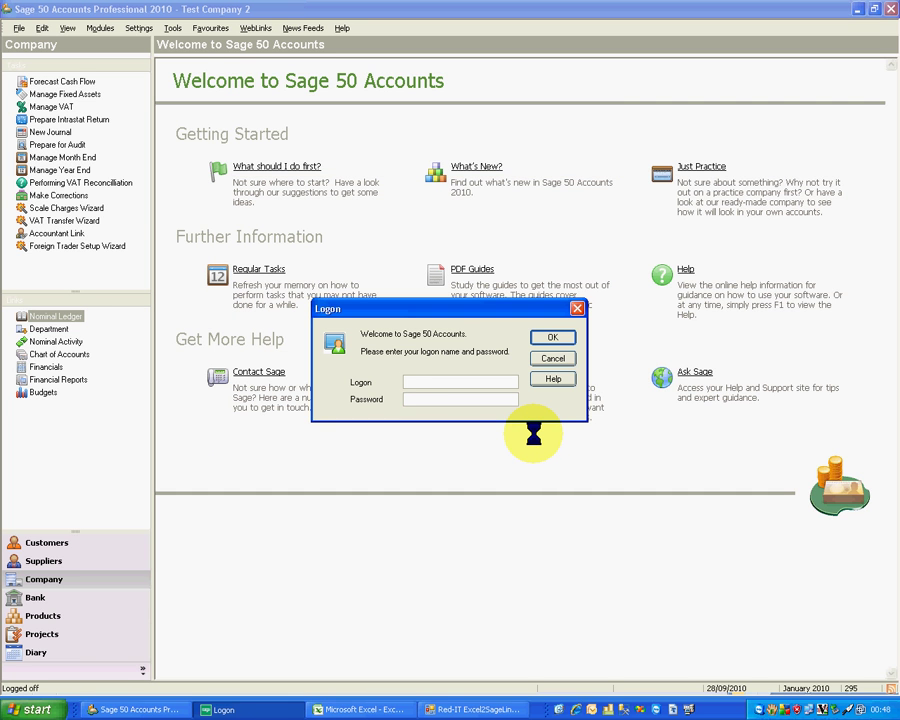
{"action": "key", "text": "Return"}
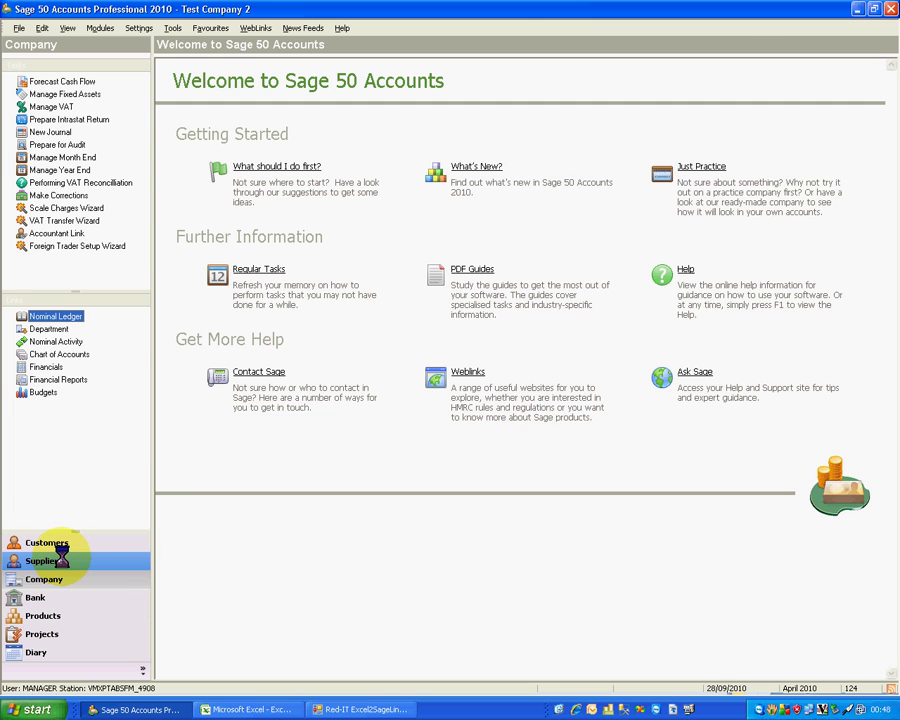
- Open supplier REDIT2's activity and select purchase invoice 124, RED1841, for 117.50
{"action": "left_click", "coordinate": [62, 561]}
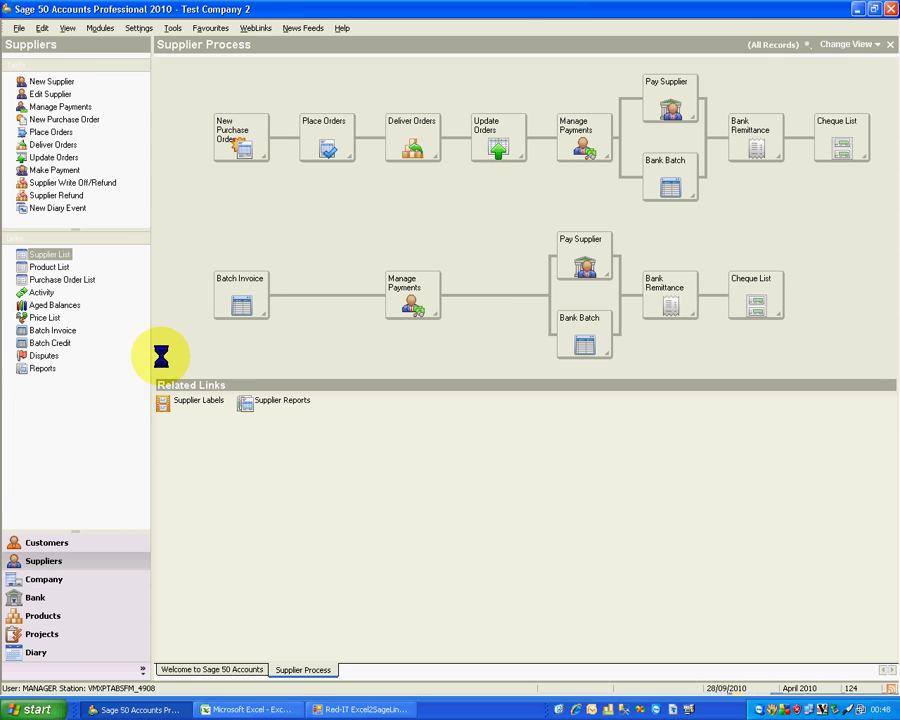
{"action": "left_click", "coordinate": [66, 252]}
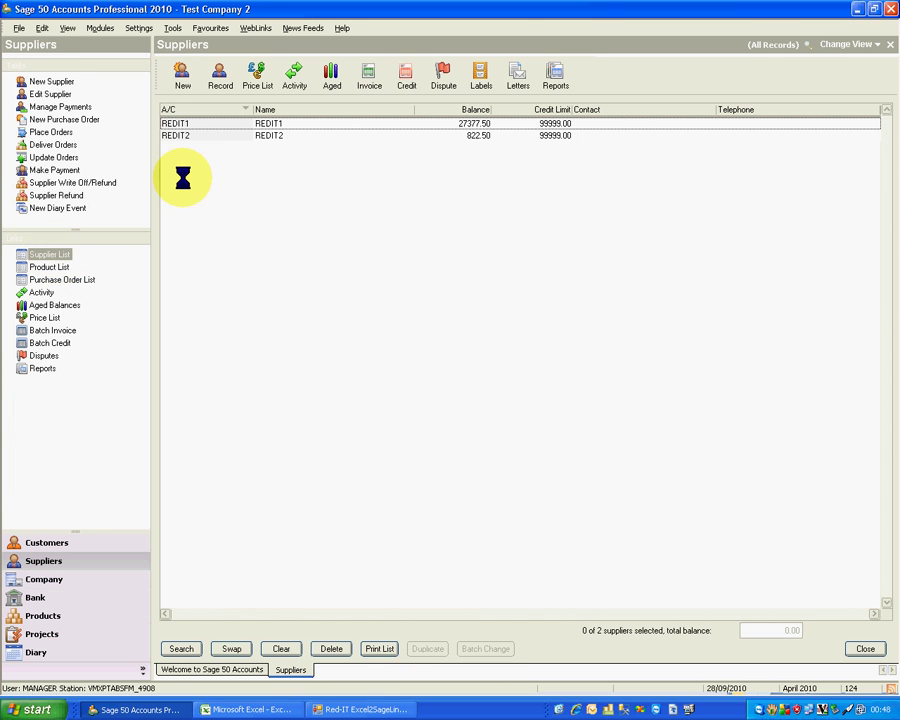
{"action": "left_click", "coordinate": [185, 135]}
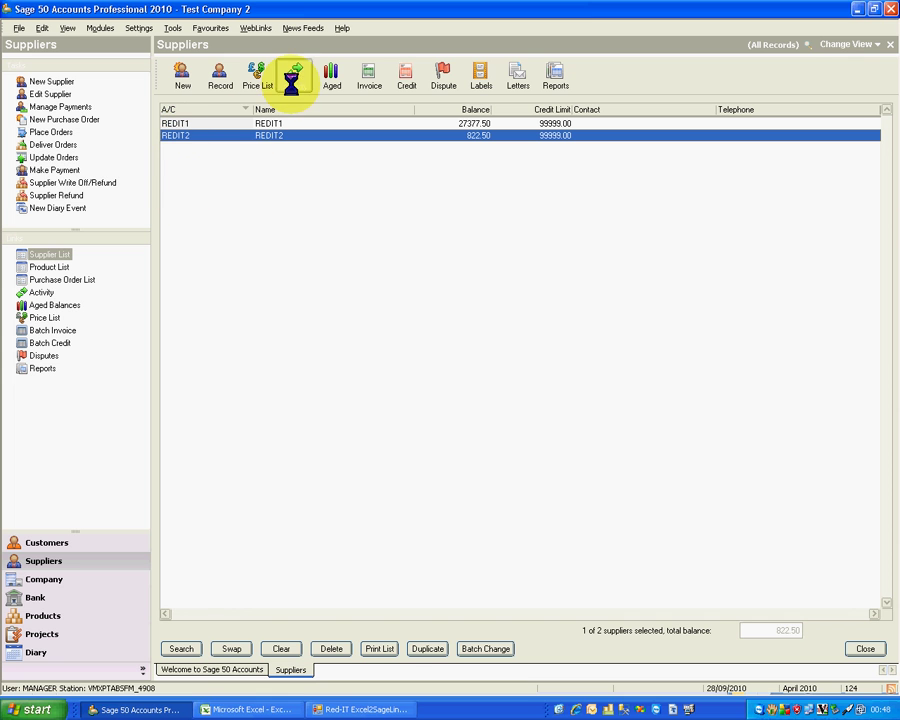
{"action": "left_click", "coordinate": [294, 77]}
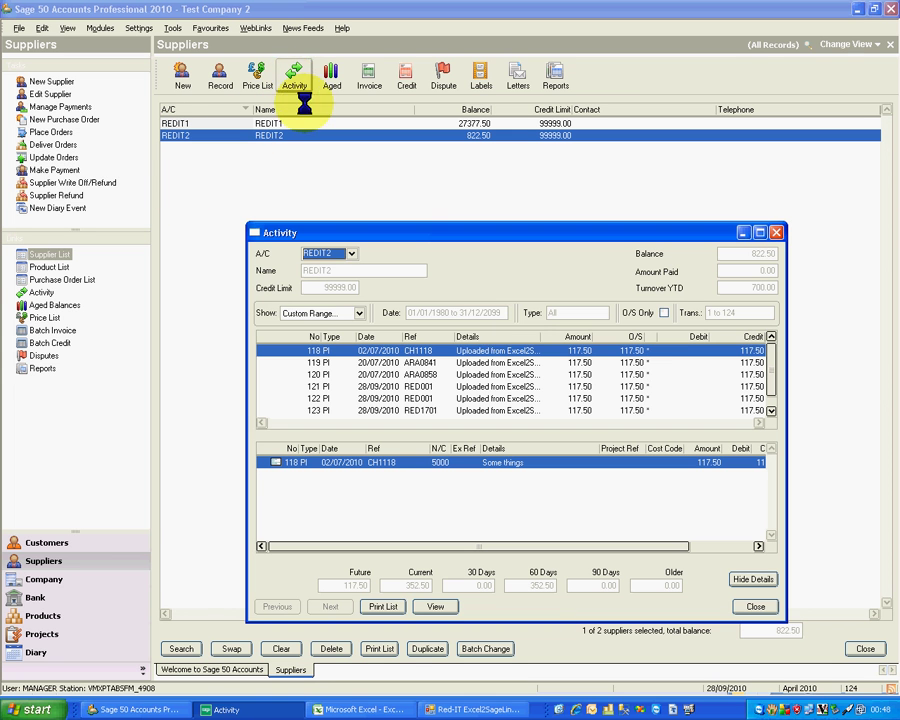
{"action": "left_click", "coordinate": [771, 410]}
{"action": "left_click", "coordinate": [471, 411]}
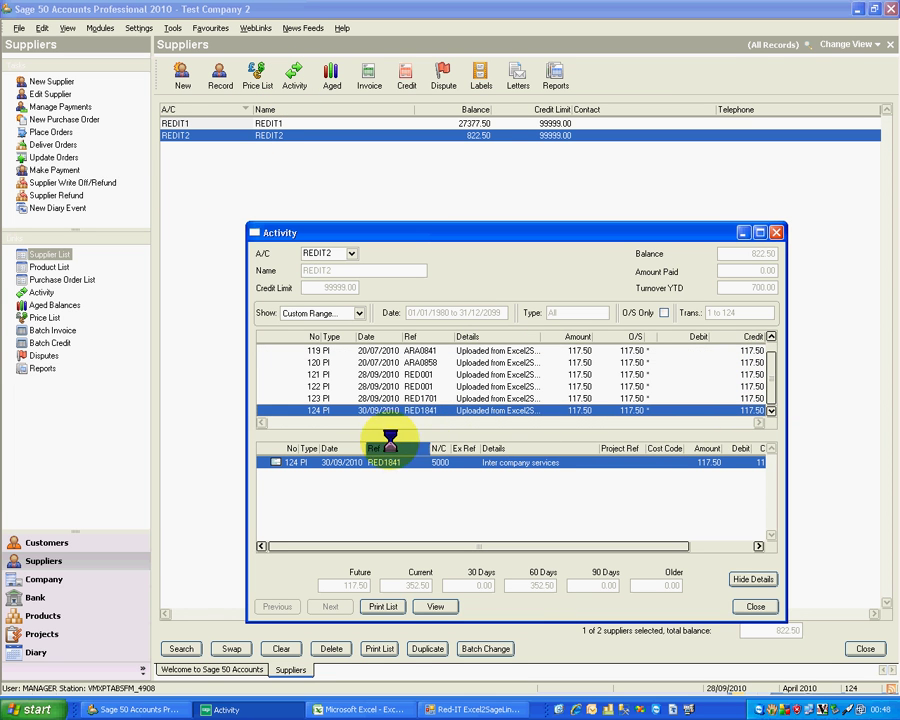